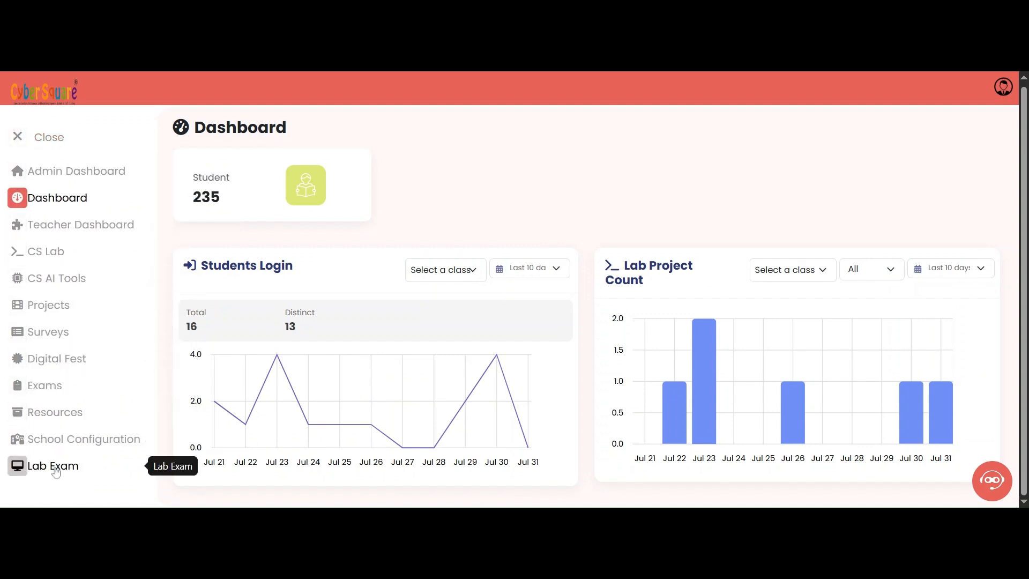
Step: Open the Lab Exams page, collapse the sidebar, and start creating a new lab exam
left_click(117, 464)
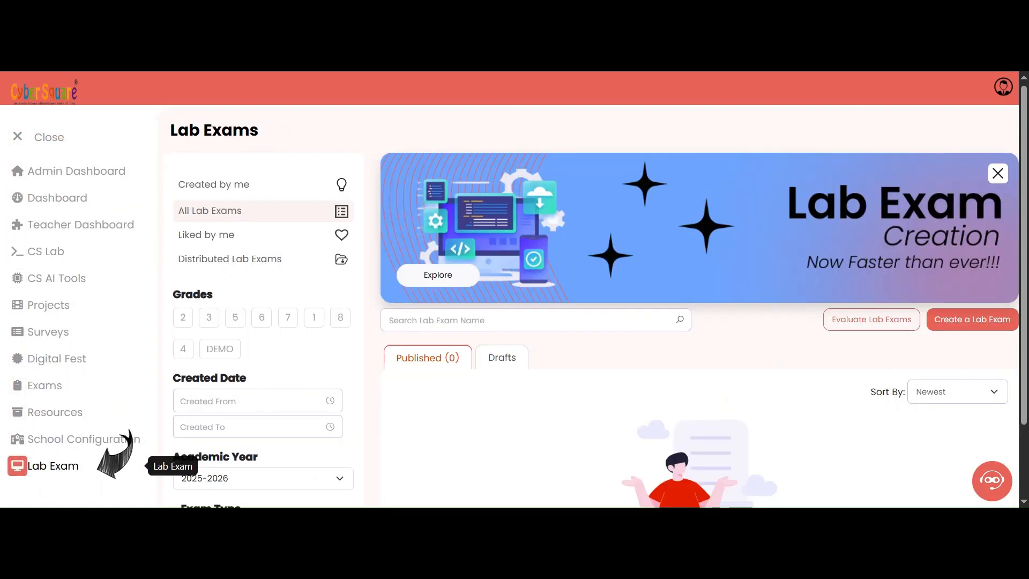
scroll(298, 353, "down", 1)
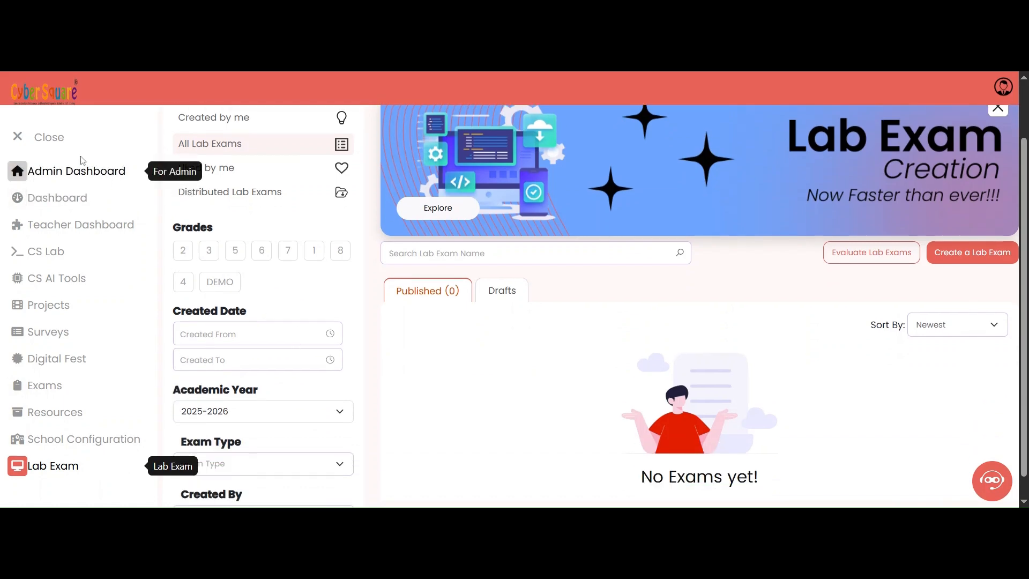
left_click(24, 139)
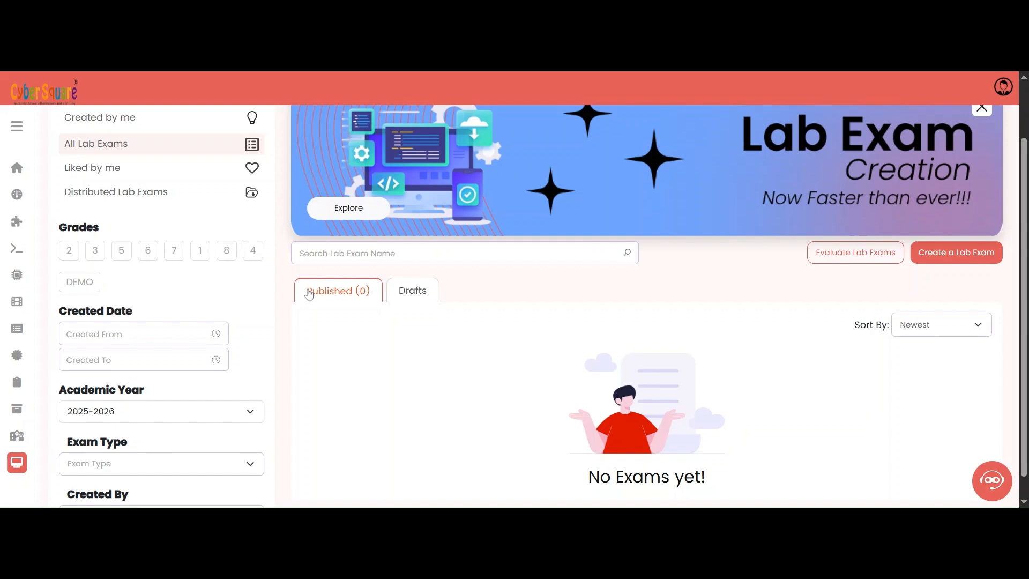
scroll(291, 321, "down", 1)
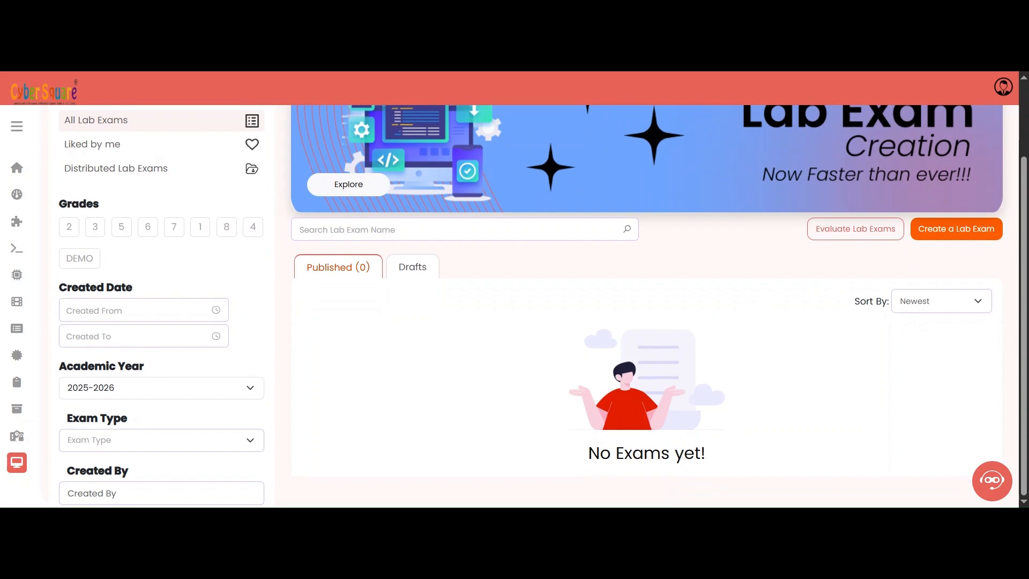
left_click(955, 229)
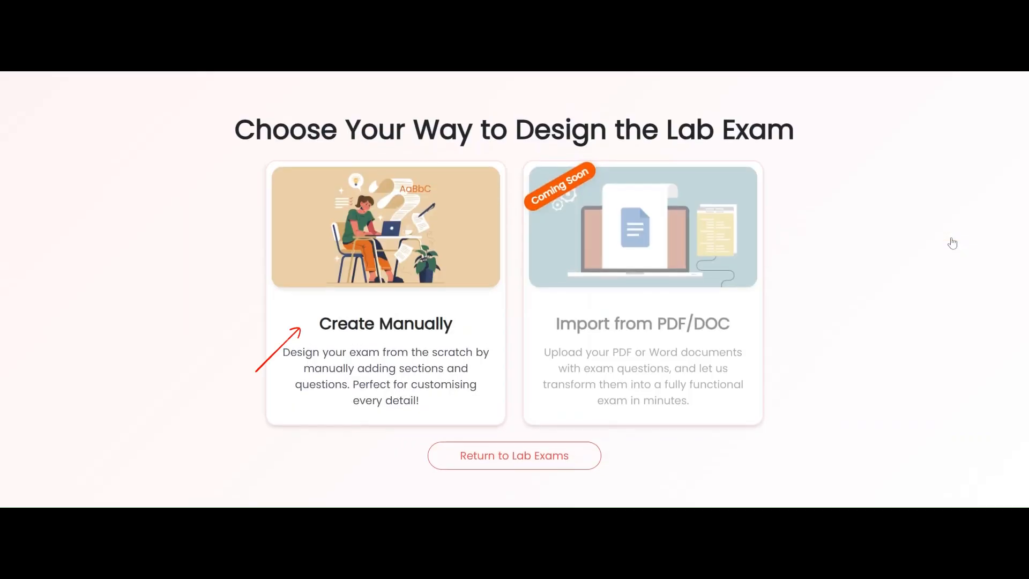
Step: Create the exam manually, named SA1 - G5 Lab Exam for class 5, and dismiss the edit-mode notice
left_click(394, 331)
type("SA1")
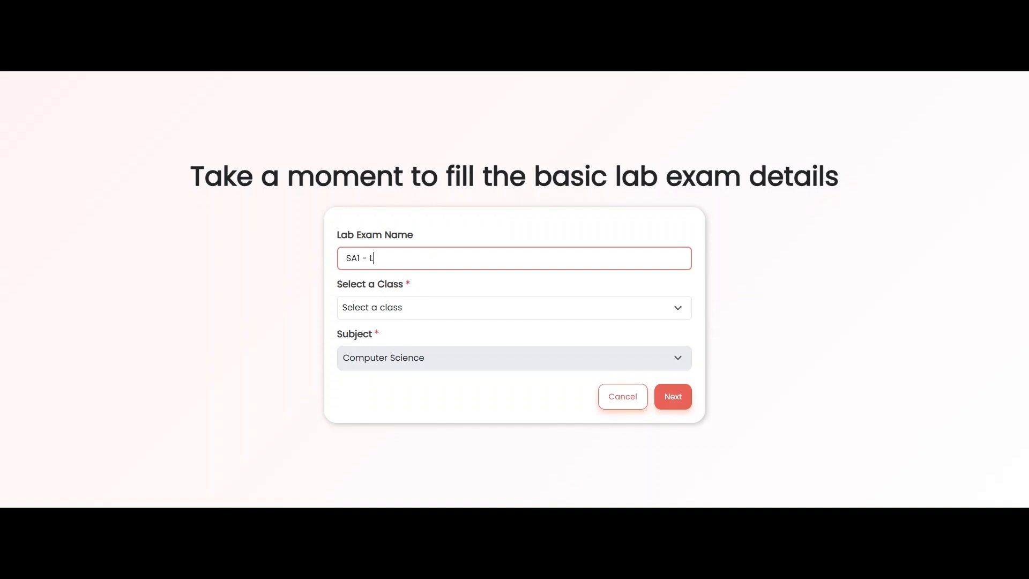
type(" - G5 Lab Exam")
key("Tab")
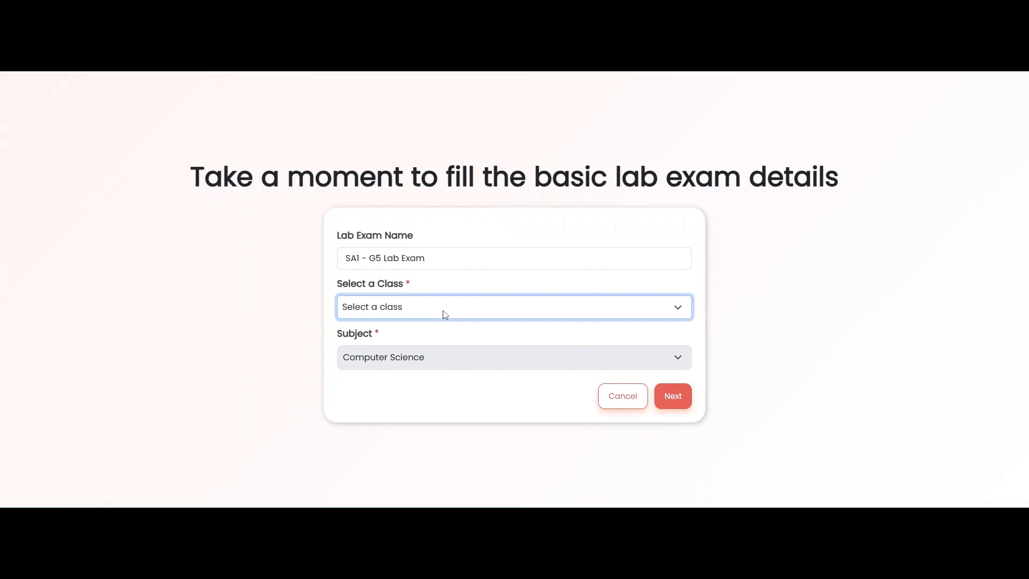
key("5")
left_click(672, 397)
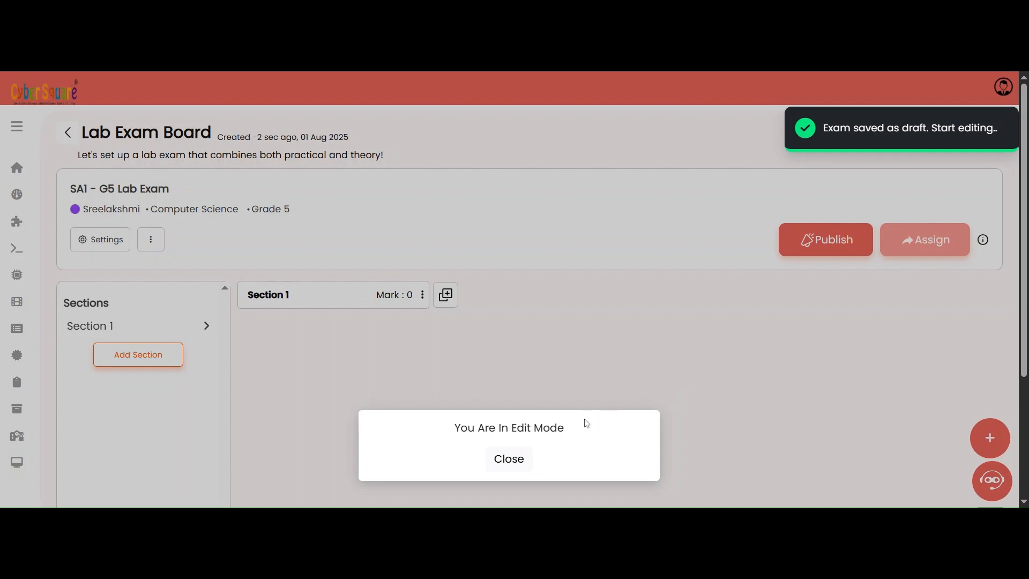
left_click(522, 464)
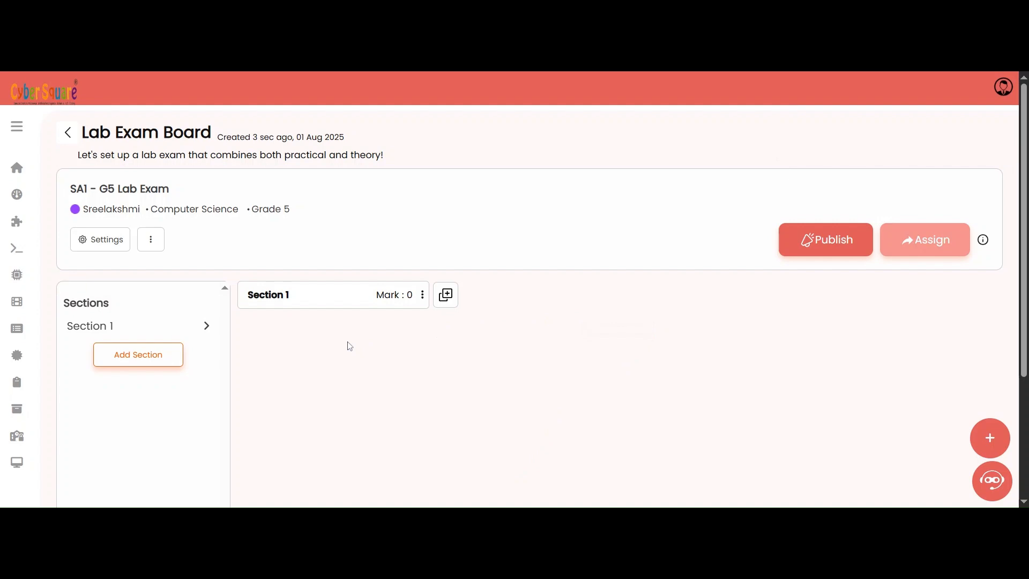
Step: Rename the first section to HTML
left_click(289, 300)
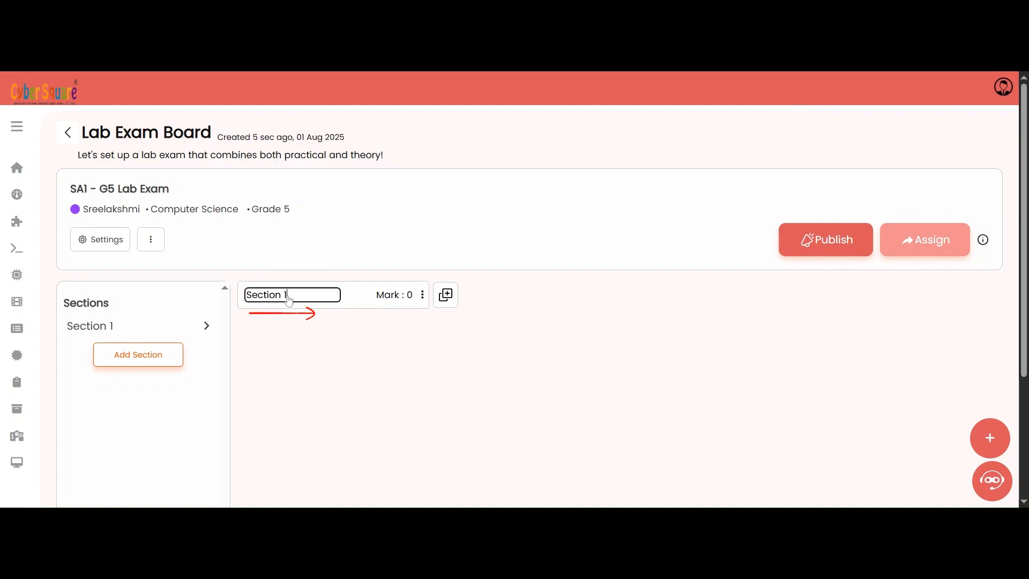
left_click_drag(289, 295, 247, 295)
type("HTML")
left_click(365, 351)
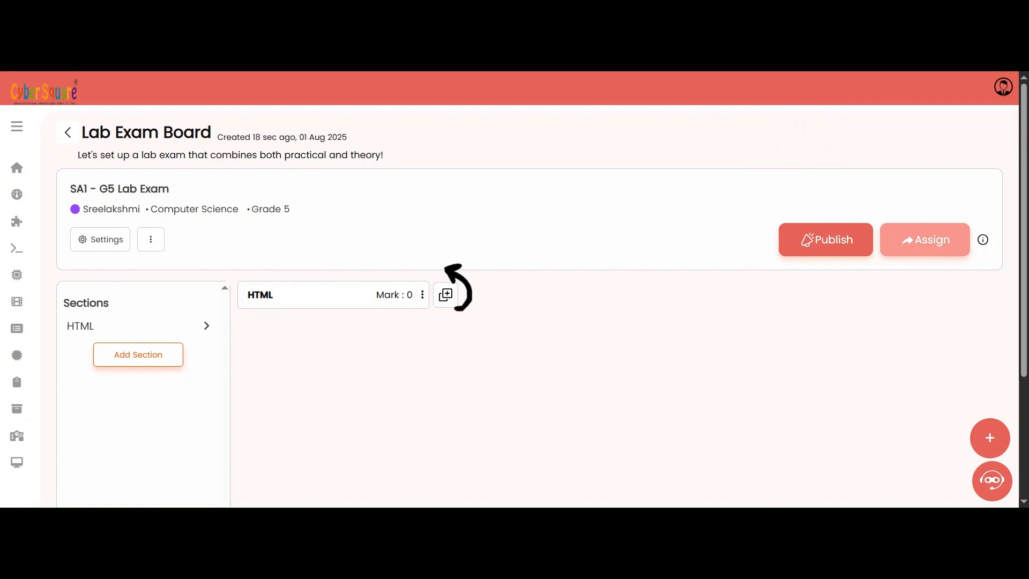
Step: Add an HTML/CSS question to the HTML section and title it G5HTML - Q1
left_click(446, 295)
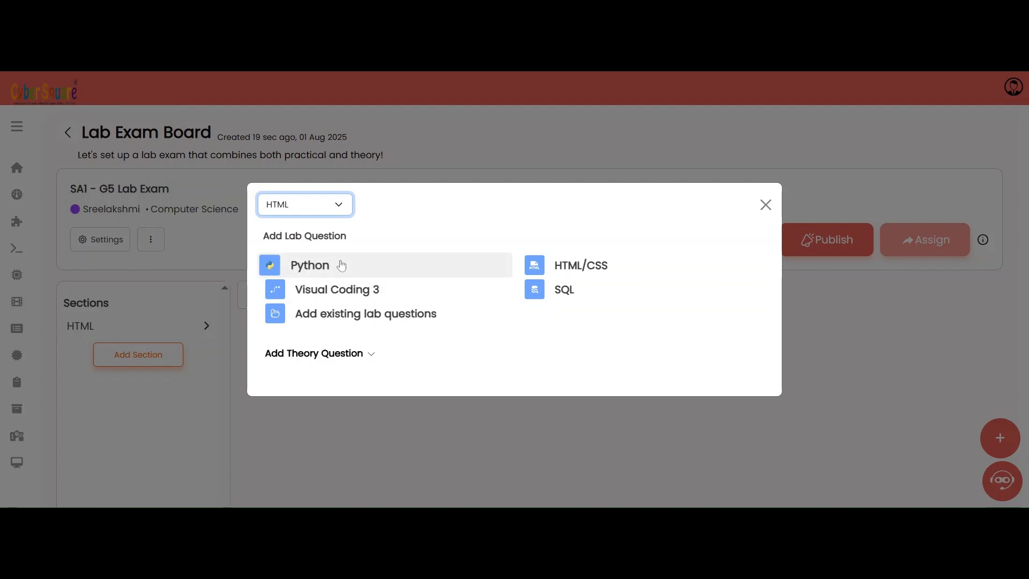
left_click(545, 267)
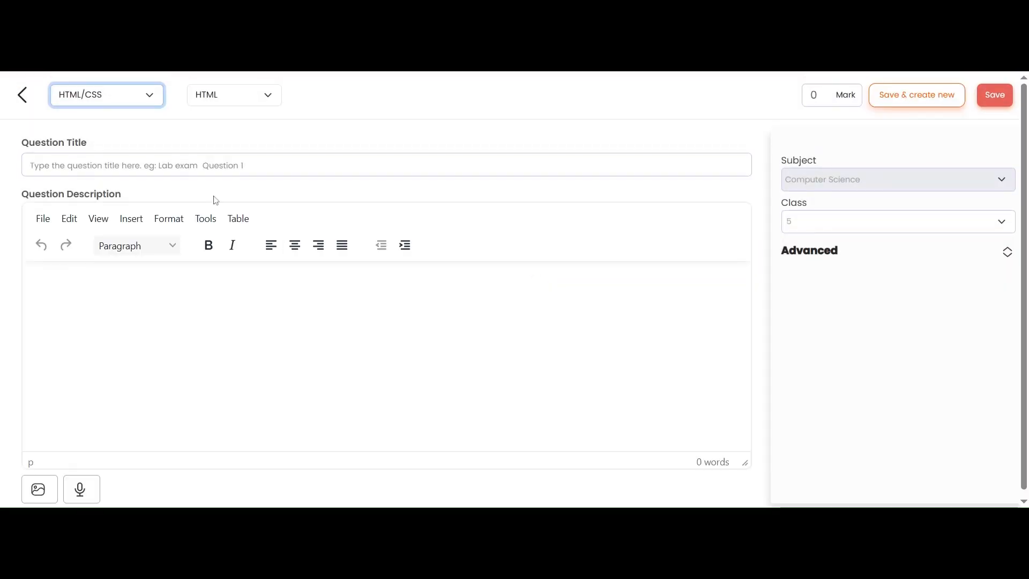
left_click(137, 165)
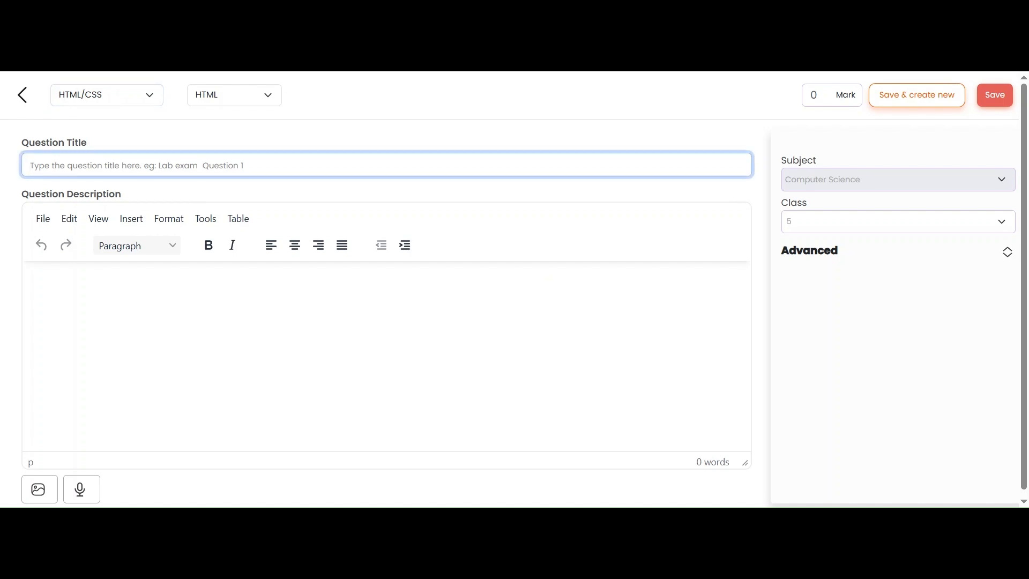
type("G5")
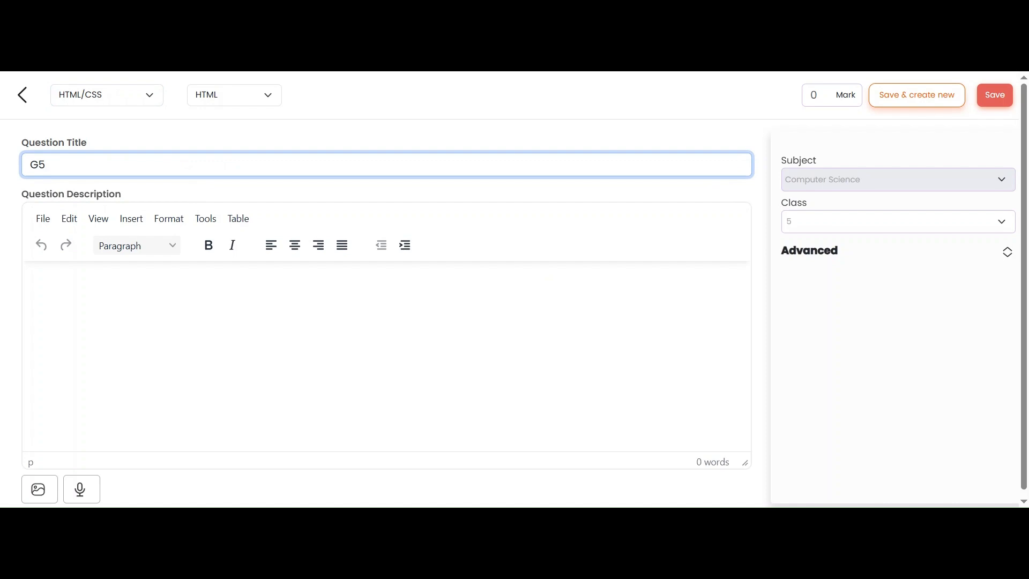
type("HTML - Q1")
Step: Write the question description: Create an html page to display a save nature page with an image. make it centralised
left_click(80, 312)
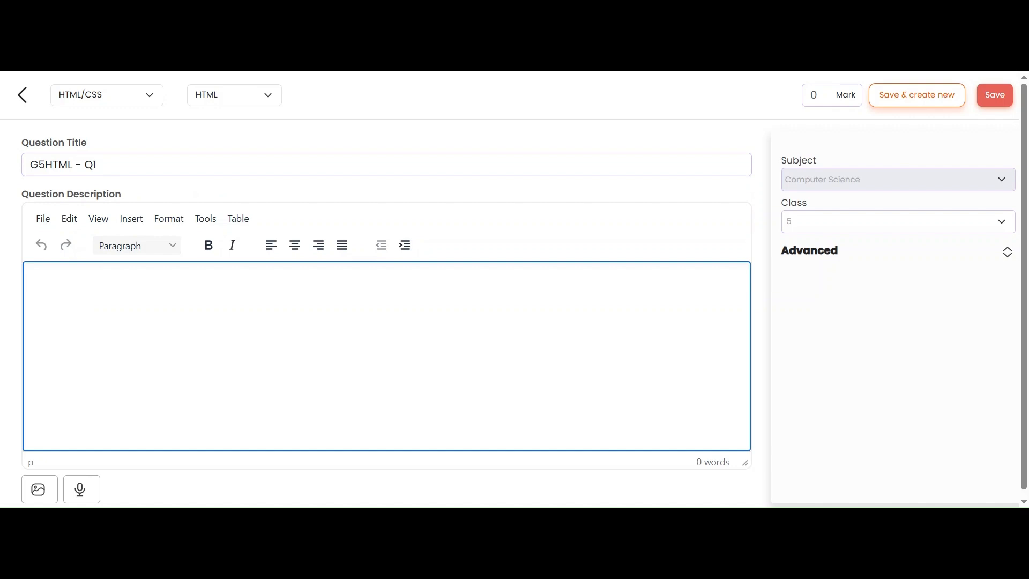
type("create an html page to display a save nature page with an image ")
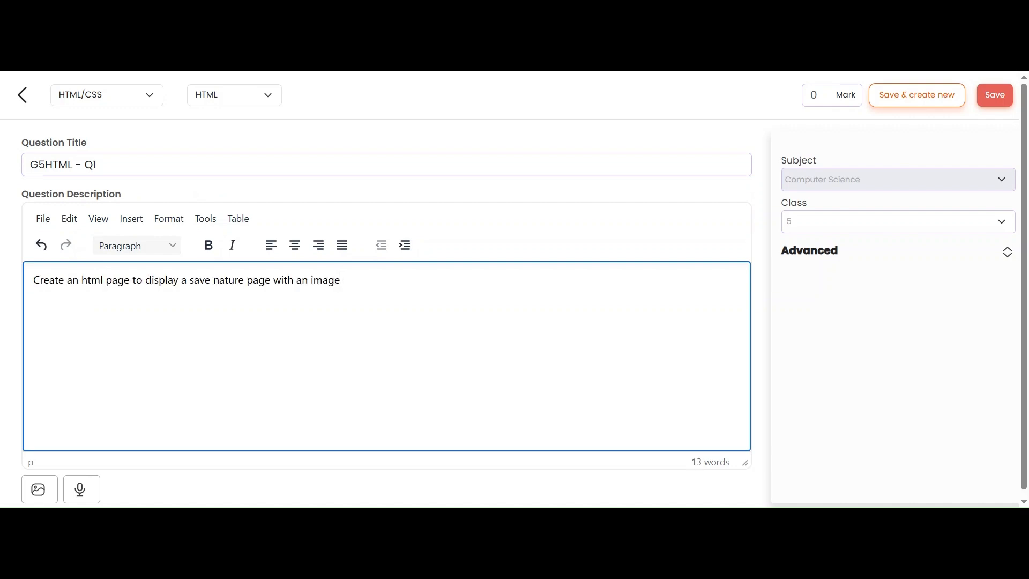
type(". make it centralised")
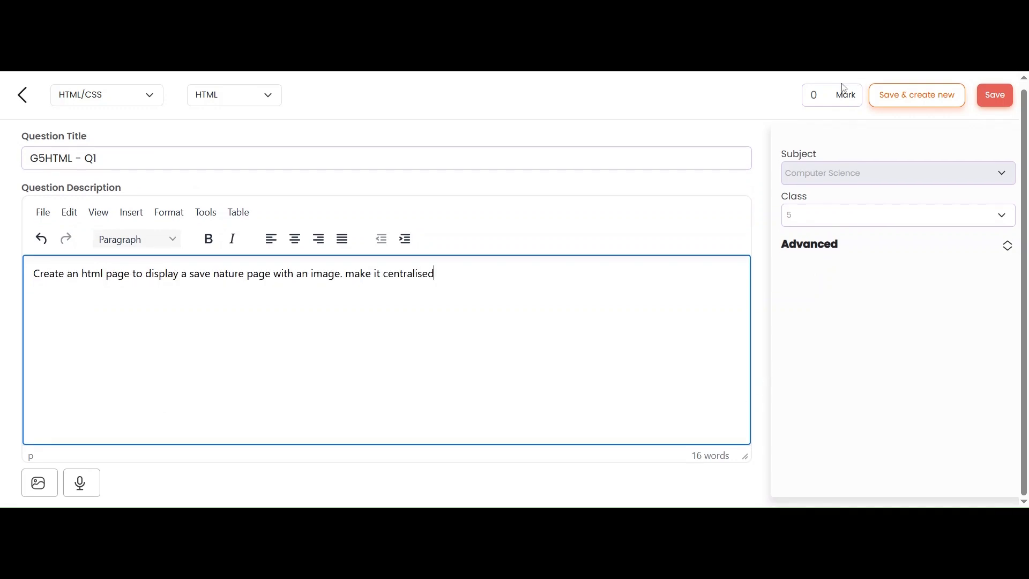
Step: Set the question's mark to 10 and save it
left_click(815, 96)
type("1")
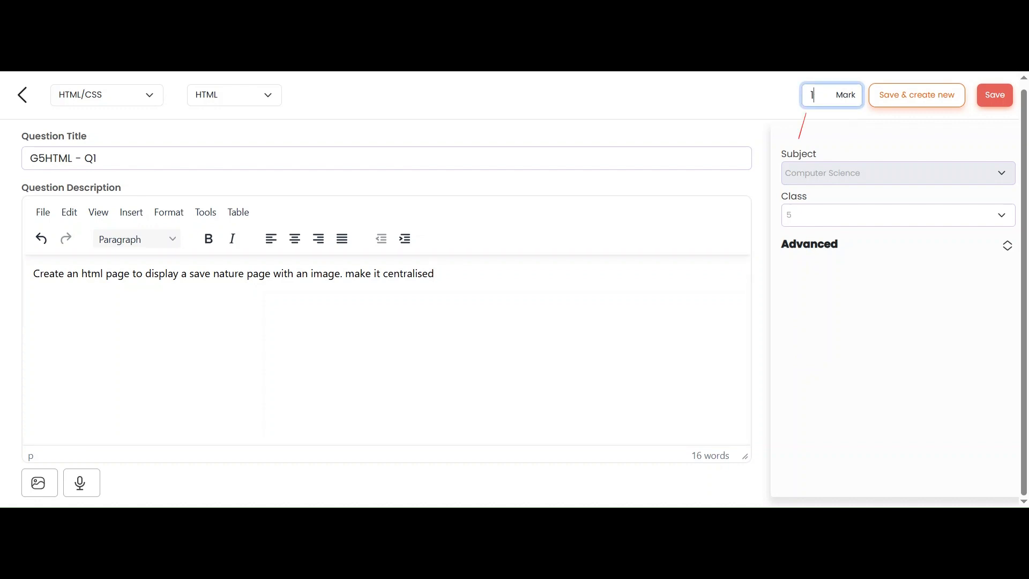
type("0")
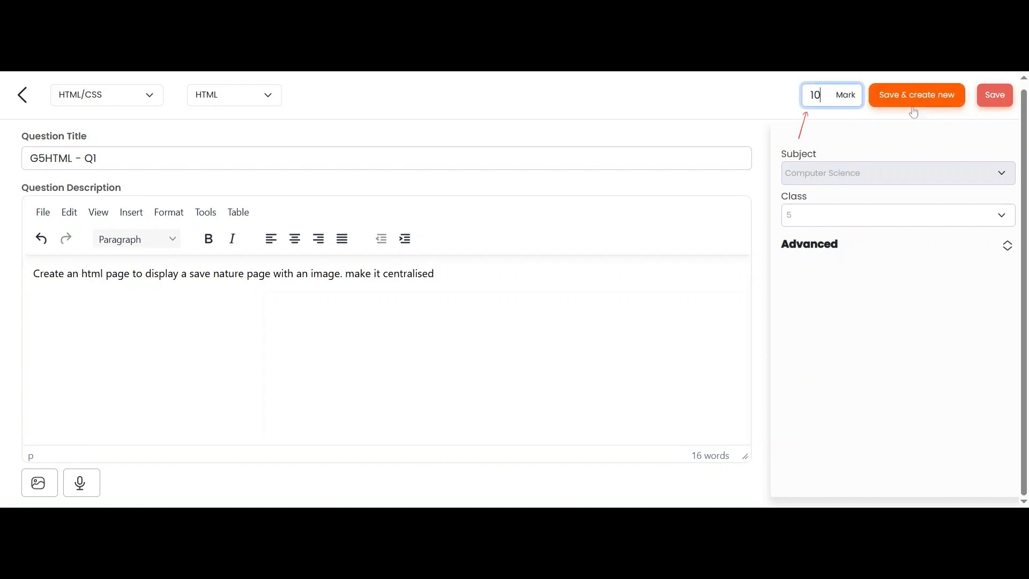
left_click(995, 101)
left_click(997, 104)
left_click(509, 459)
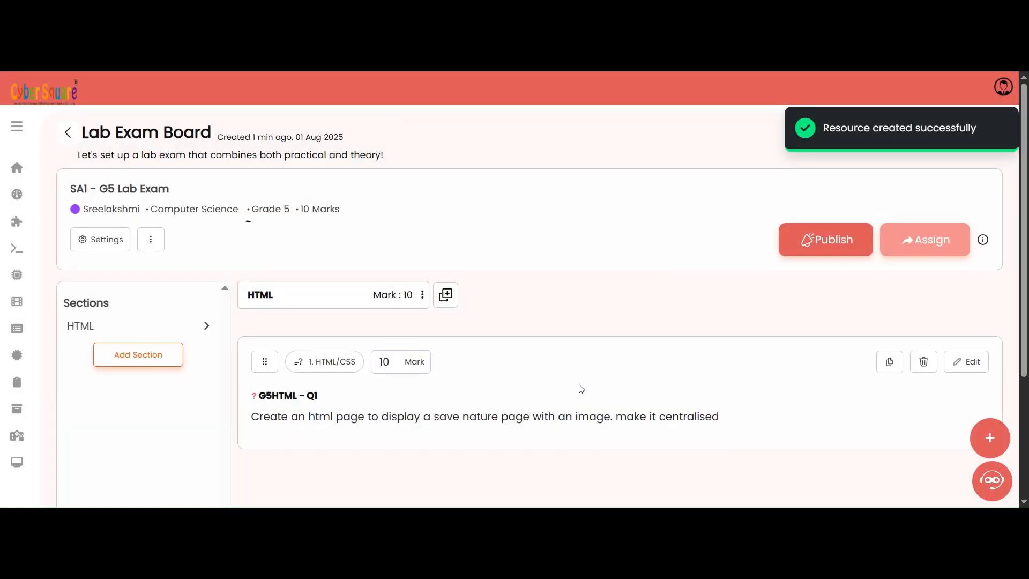
Step: Add a second section and rename it Visual Coding
scroll(477, 354, "down", 3)
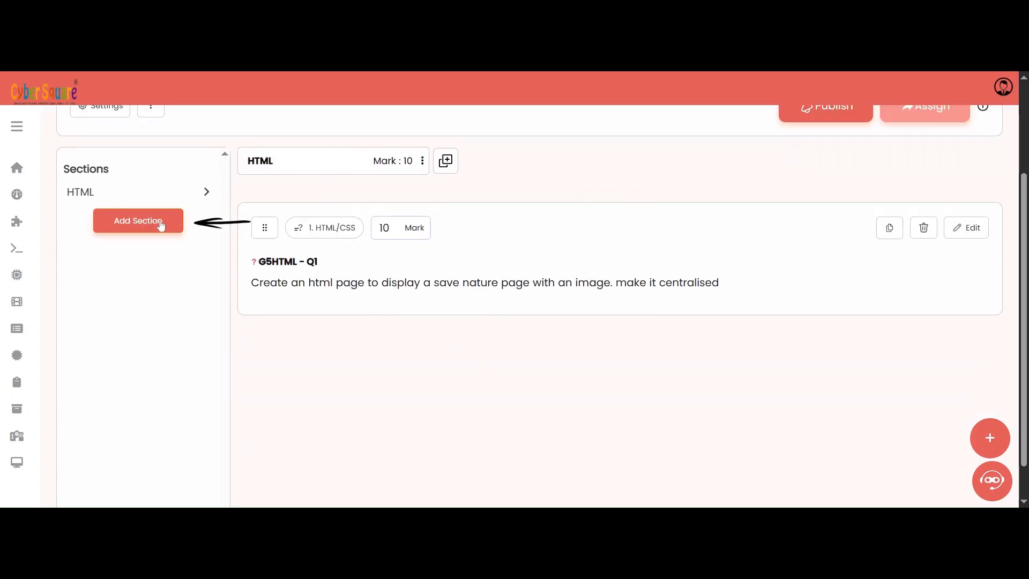
left_click(161, 225)
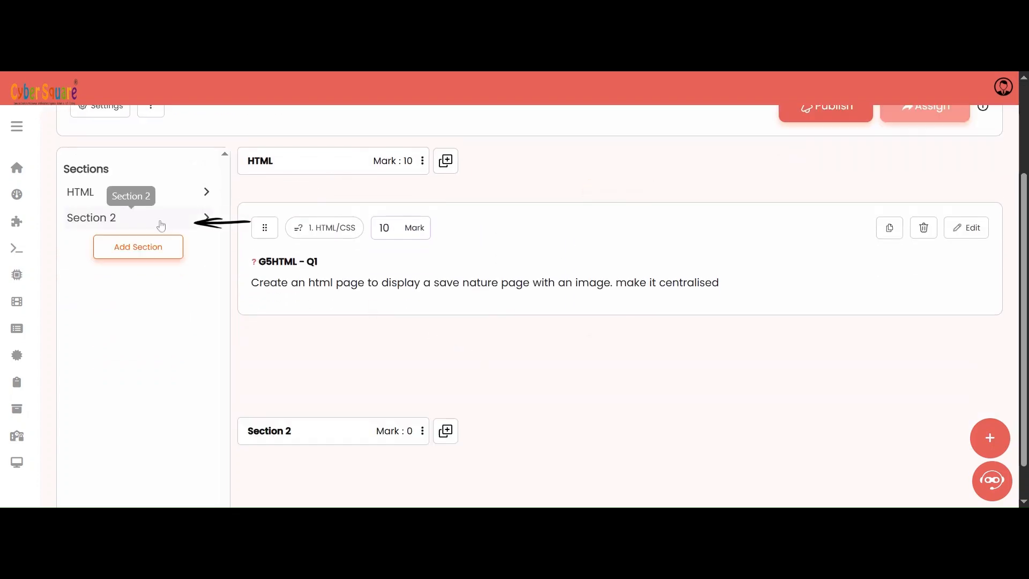
double_click(271, 435)
left_click_drag(292, 431, 245, 432)
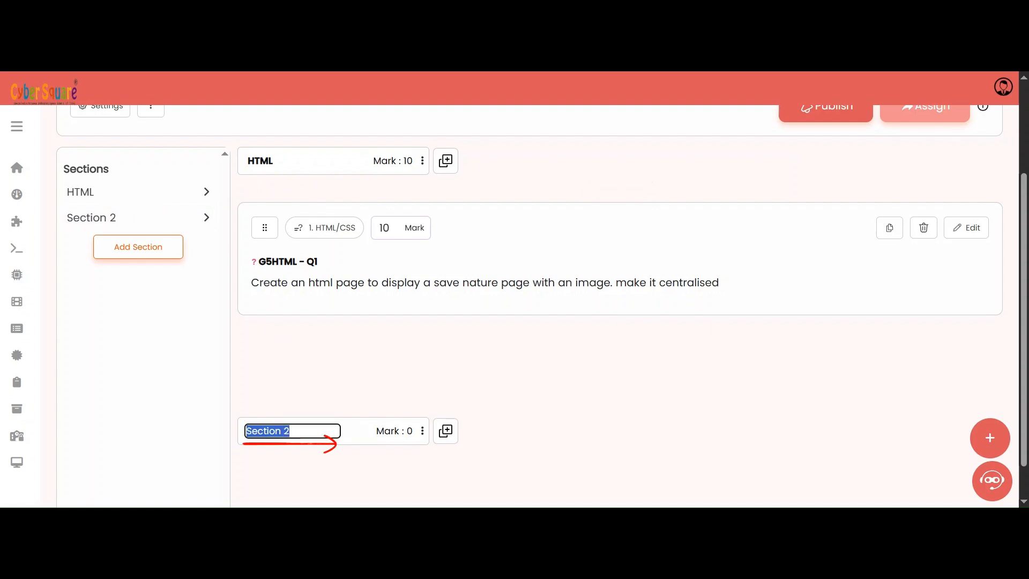
type("Visual Coding")
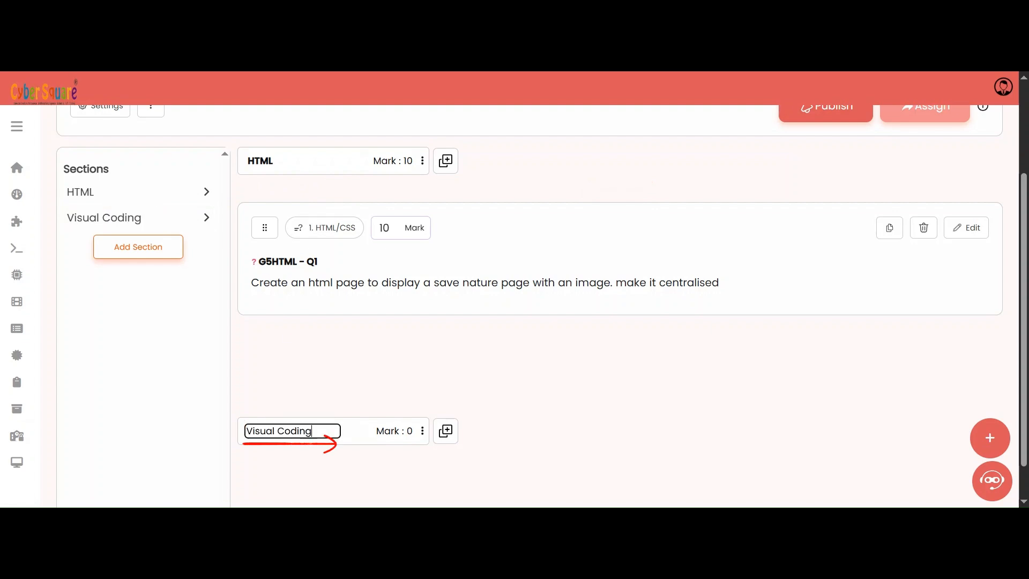
Step: Add a Visual Coding 3 question G5VC - Q2, described 'Create a dog and crab game', worth 10 marks, and save it
scroll(331, 420, "down", 1)
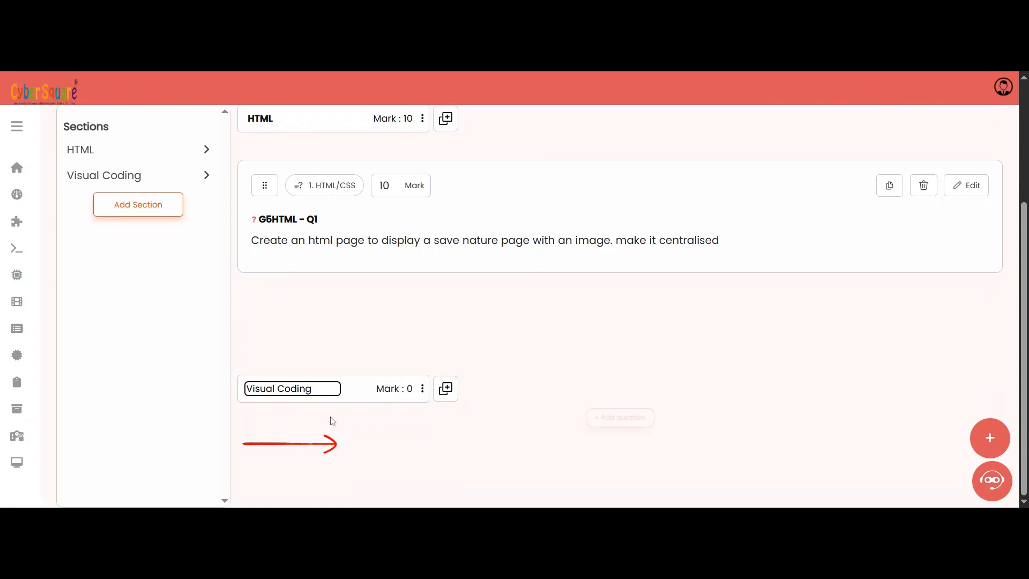
left_click(446, 389)
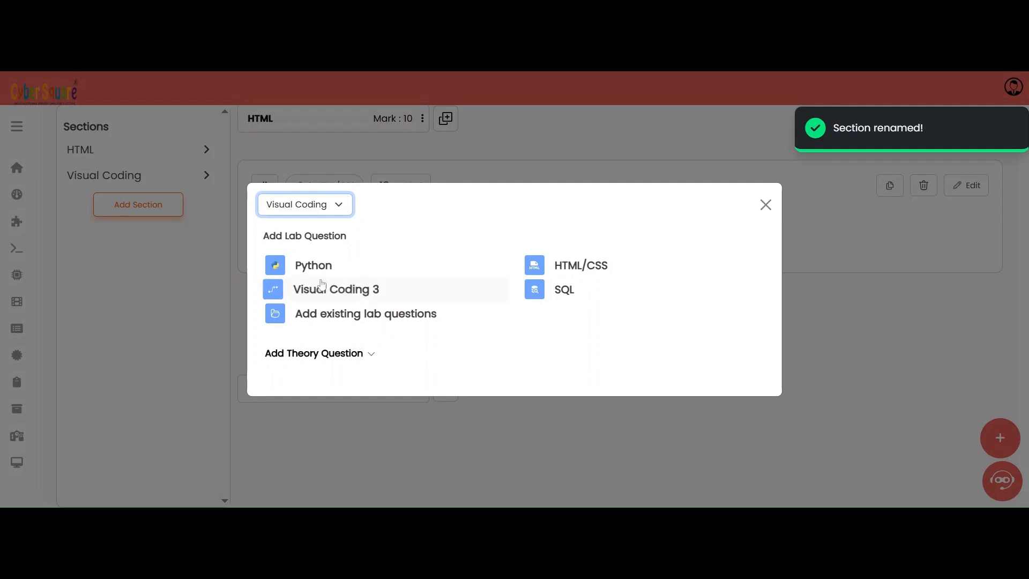
left_click(374, 291)
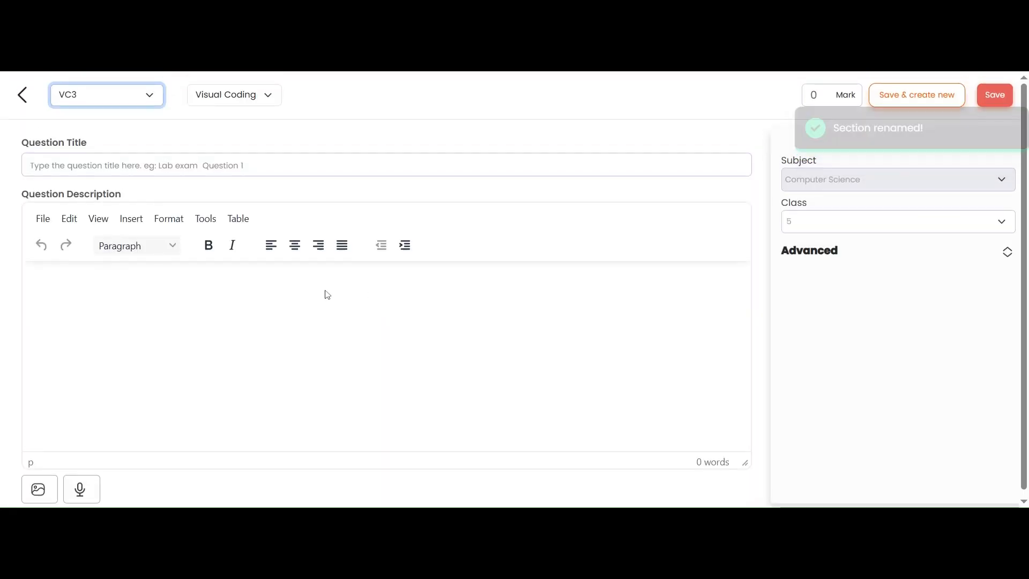
left_click(136, 165)
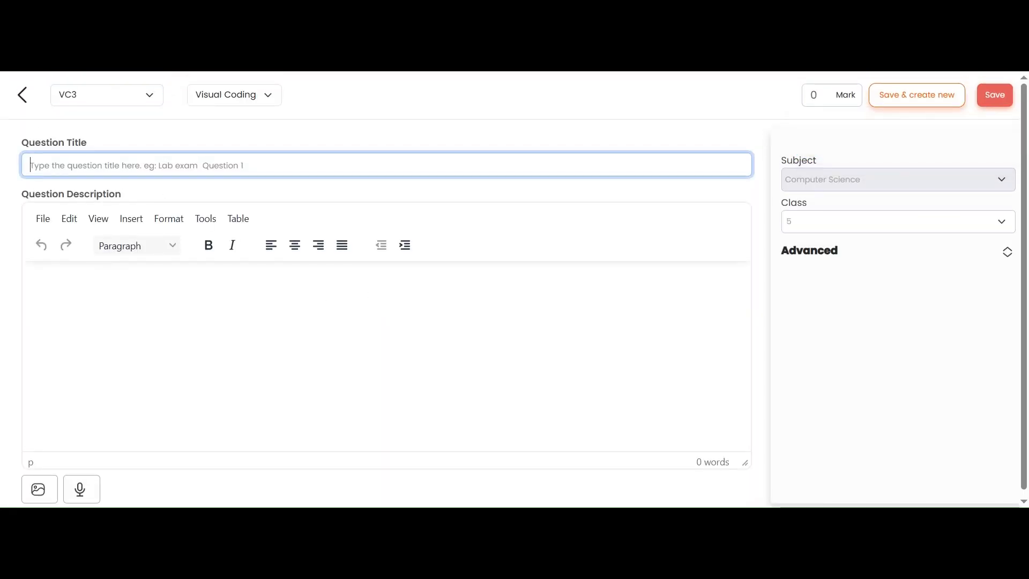
type("G5VC - Q2")
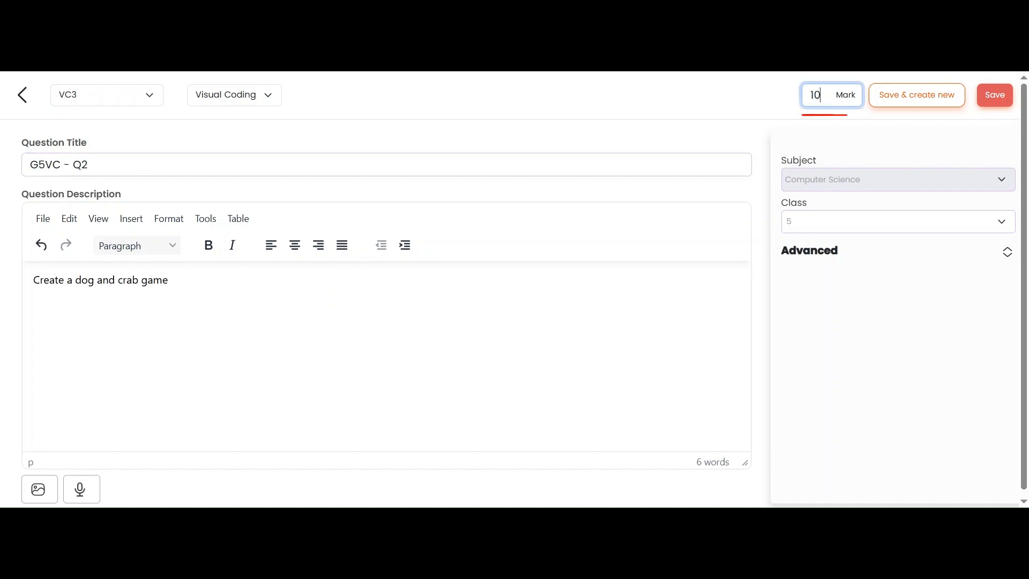
left_click(996, 105)
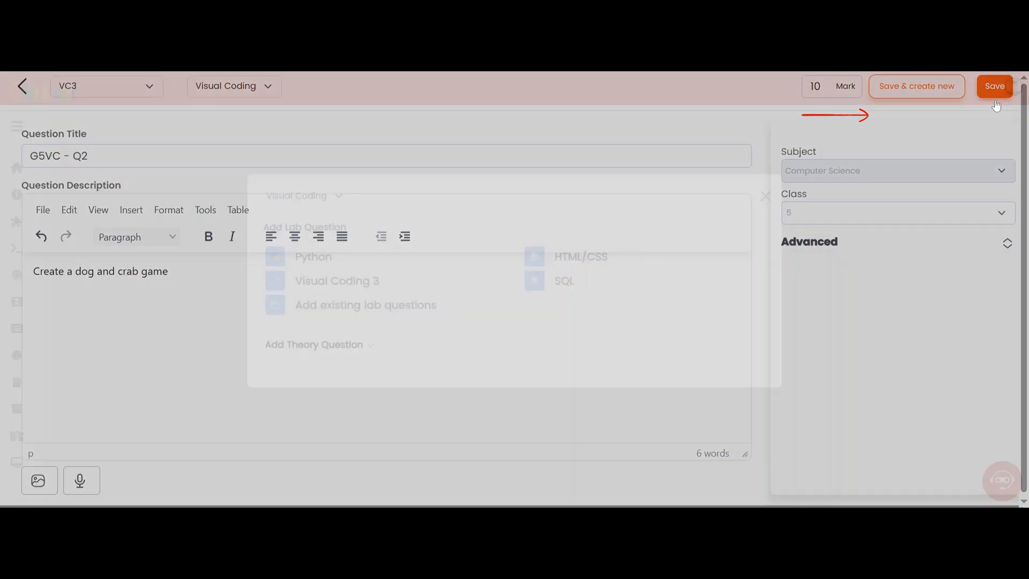
Step: Add a third section to the exam
scroll(539, 391, "down", 3)
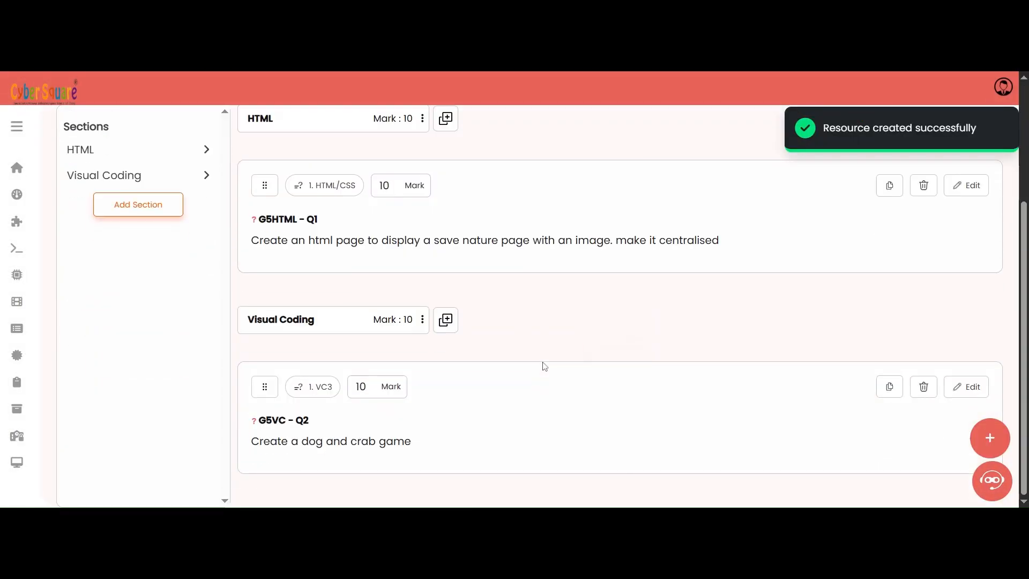
left_click(152, 204)
scroll(258, 205, "up", 3)
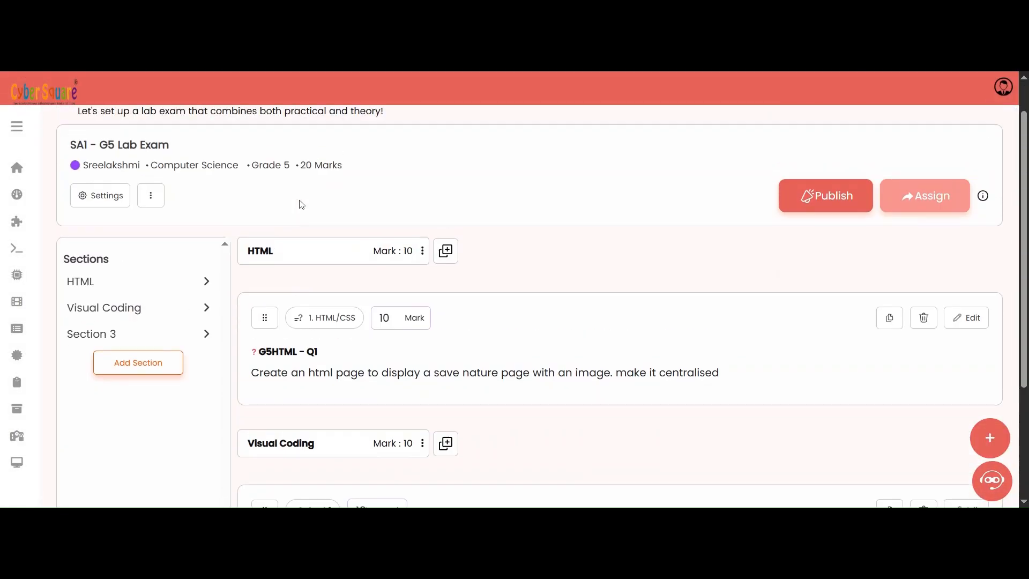
Step: Rename the third section to Viva
scroll(242, 340, "down", 3)
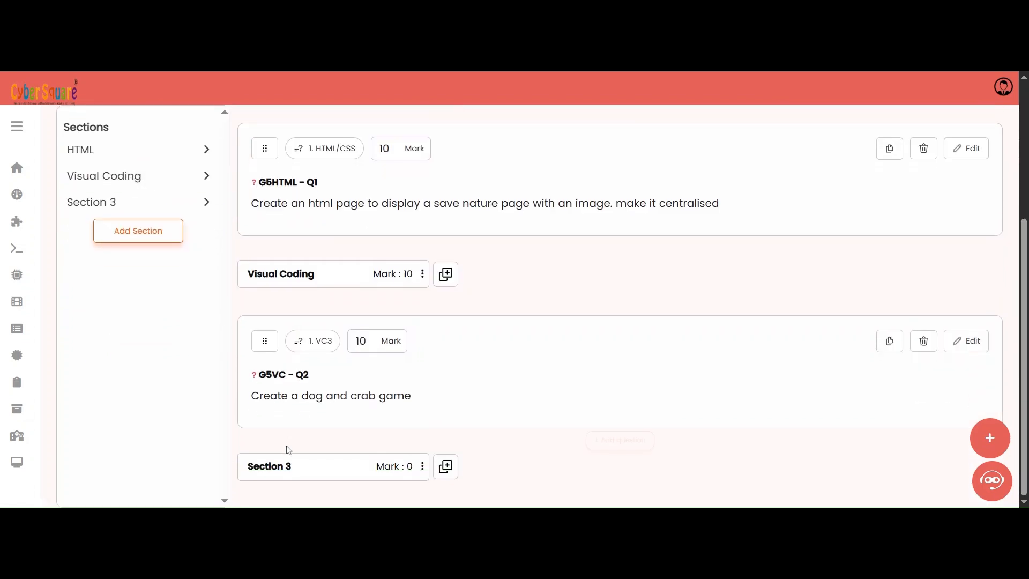
double_click(275, 467)
left_click(275, 466)
left_click_drag(291, 466, 246, 466)
type("Viva")
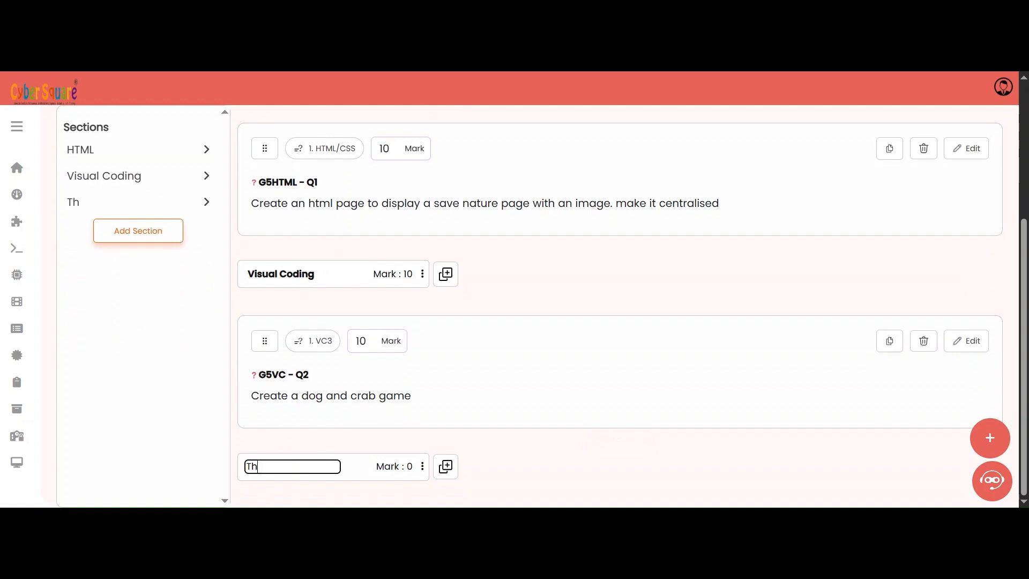
Step: Add a multiple choice theory question to the Viva section and title it G5VIVA - Q1
left_click(446, 467)
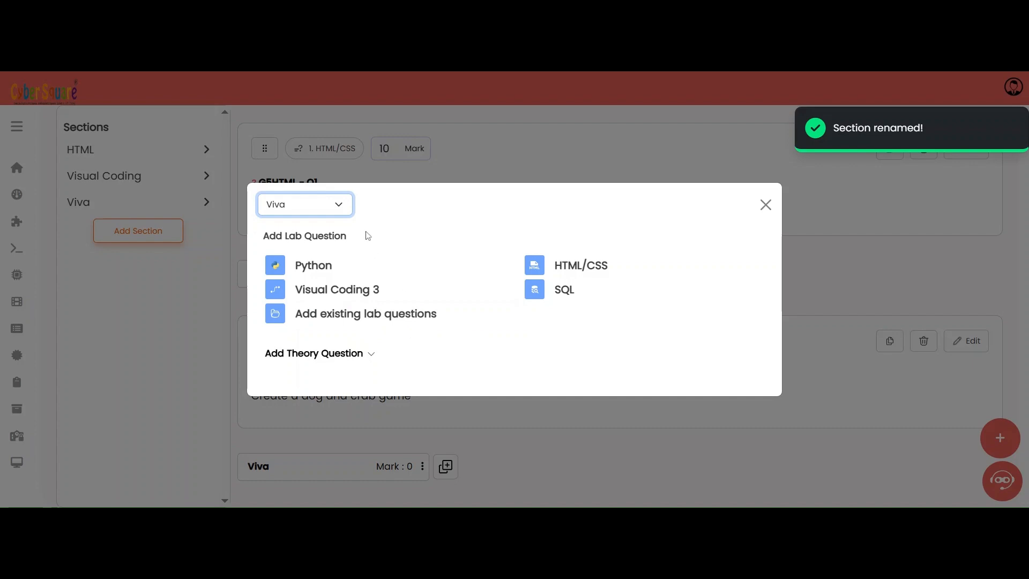
left_click(359, 355)
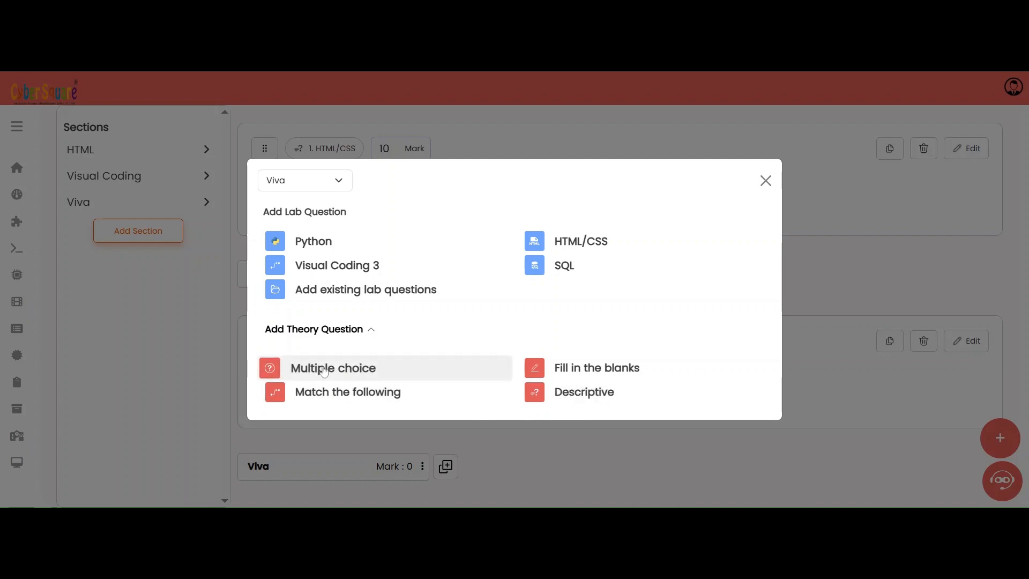
left_click(324, 368)
left_click(200, 165)
type("G5VIVA")
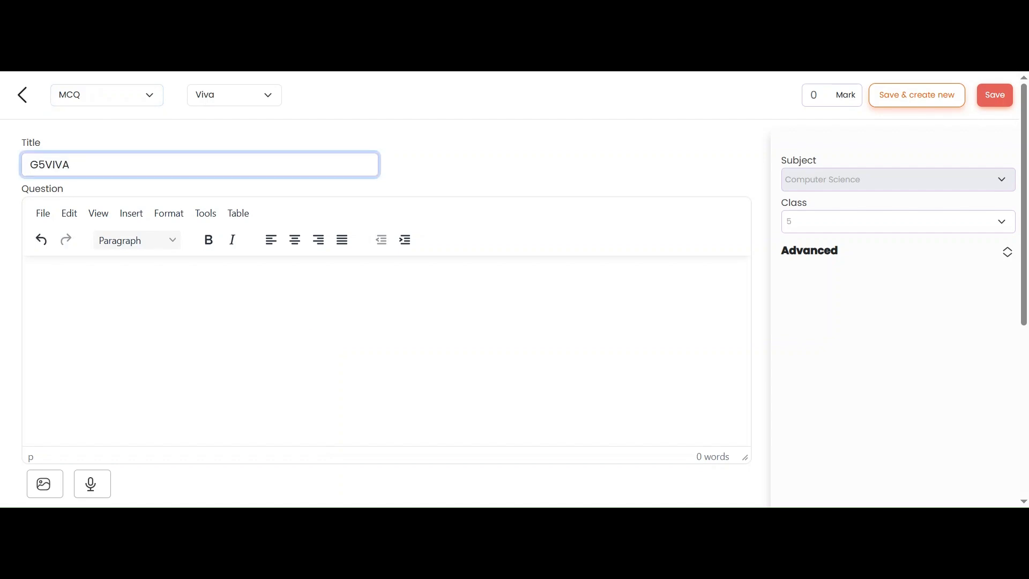
type(" - Q1")
Step: Enter the question 'Which block in Visual coding is used to detect when a space key is pressed', bolding 'when a space key is pressed'
left_click(67, 279)
type("Which block in Visual coding is used to detect when a space key is pressed")
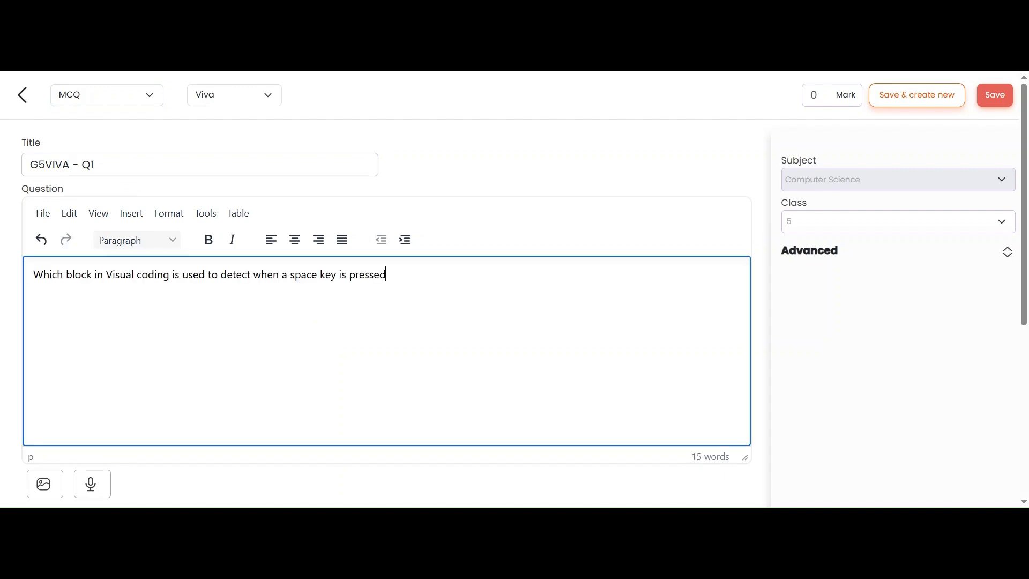
left_click_drag(386, 274, 254, 274)
key("ctrl+b")
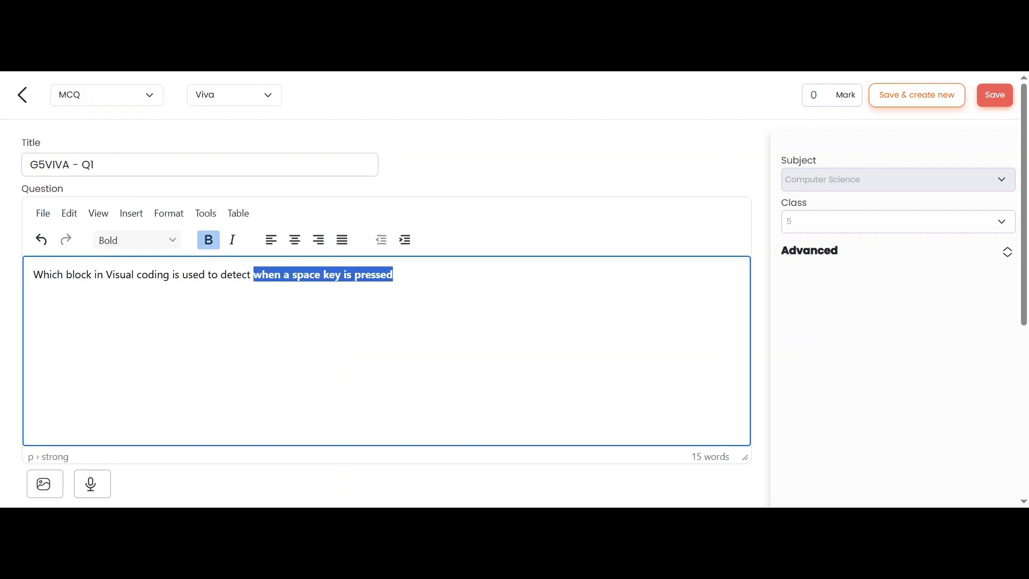
Step: Fill in the options Motion, Sensing, Control and Operation, and mark Sensing as the correct answer
left_click(239, 316)
scroll(222, 317, "down", 5)
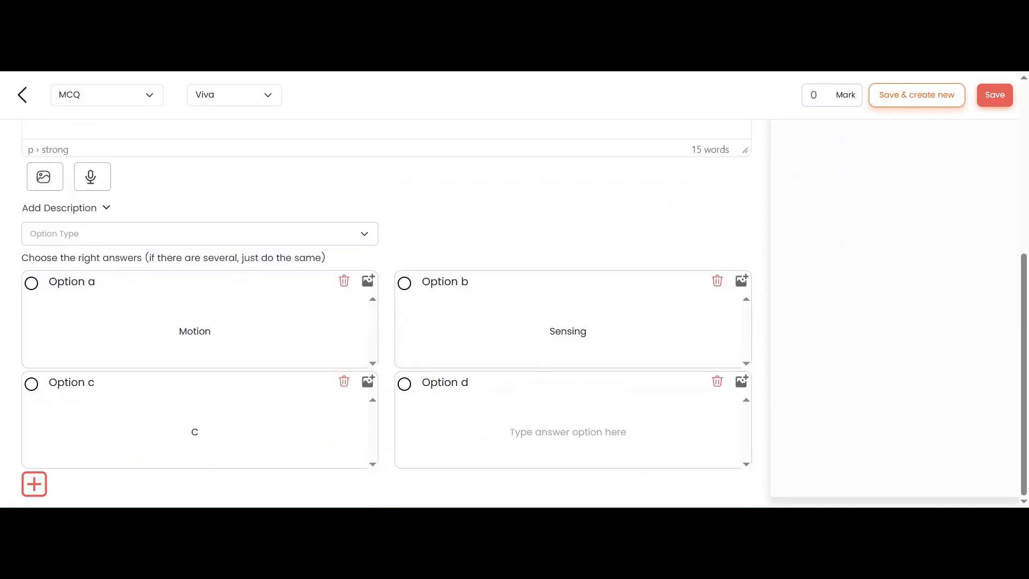
type("dntrol")
type("n")
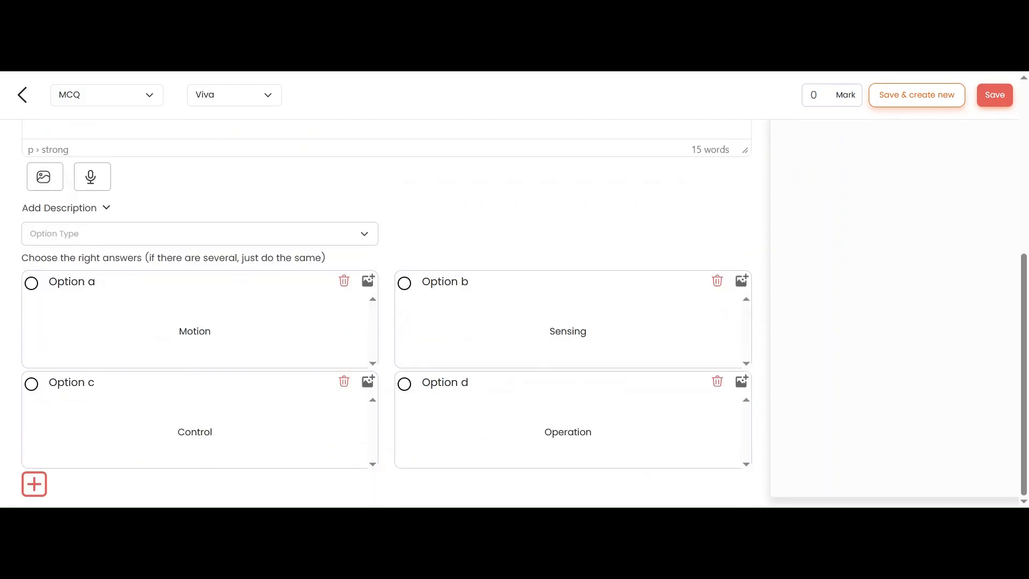
left_click(409, 287)
Step: Set the question's mark to 1 and save it
scroll(298, 236, "up", 5)
left_click(813, 95)
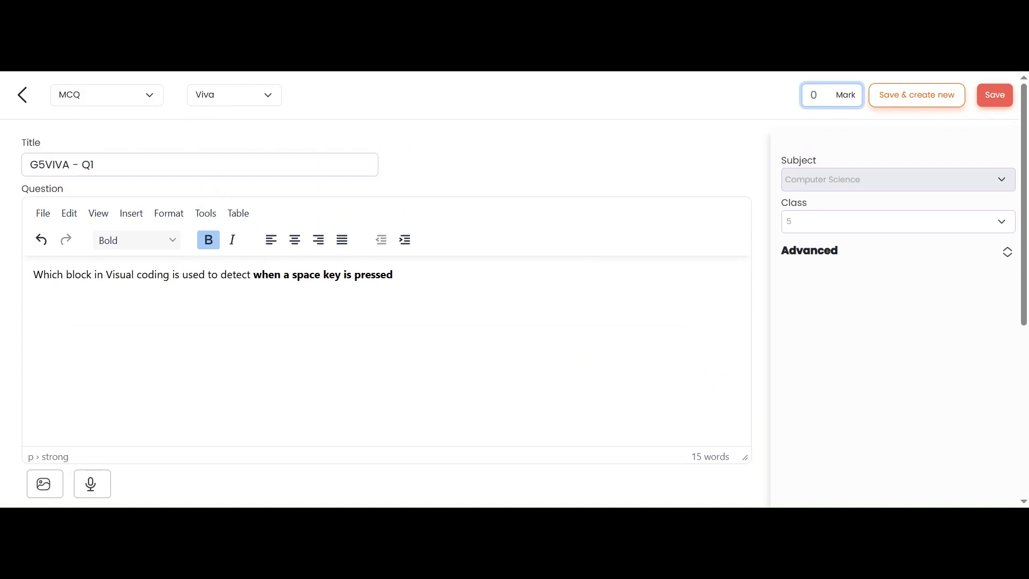
left_click(861, 128)
left_click(992, 99)
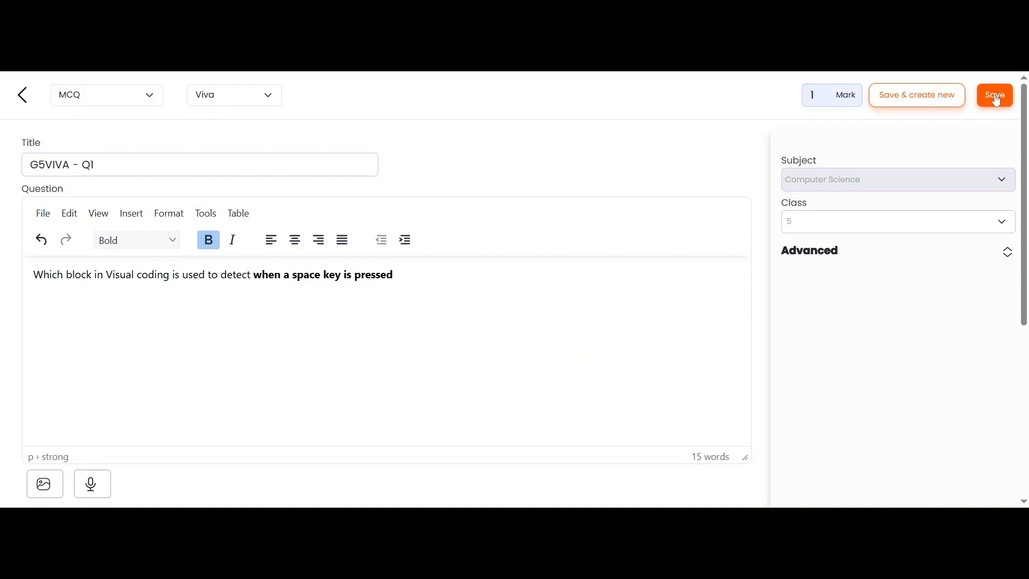
Step: Add a descriptive theory question to the Viva section titled G5VIVA - Q2
left_click(531, 297)
scroll(531, 297, "down", 10)
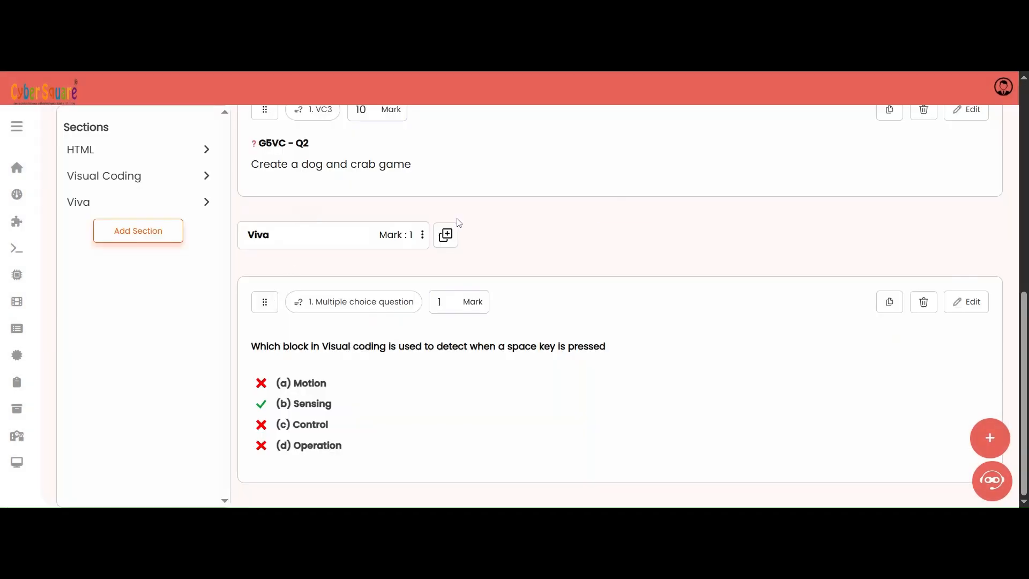
left_click(447, 235)
left_click(348, 353)
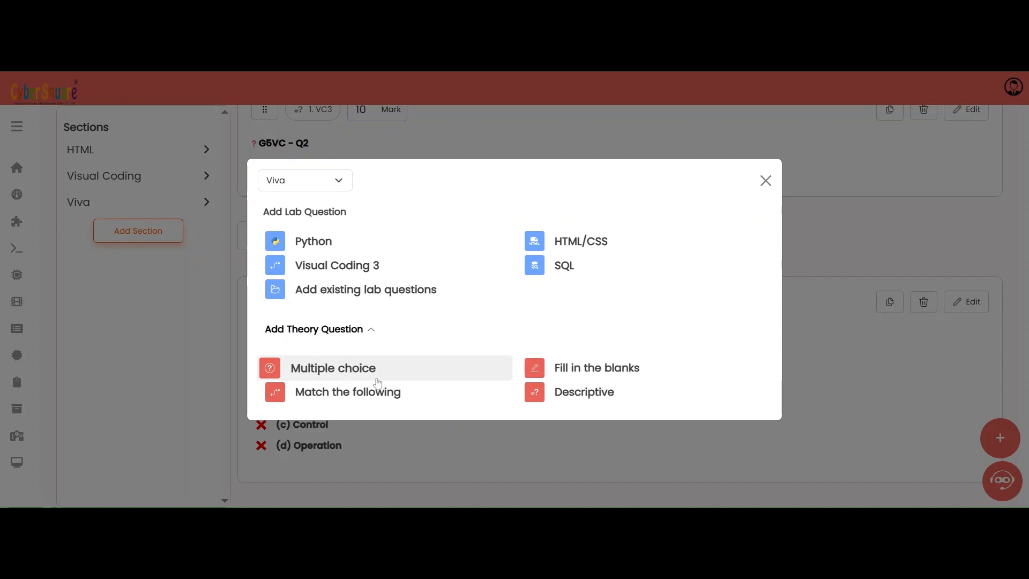
left_click(546, 393)
type("G5VIVA - Q2")
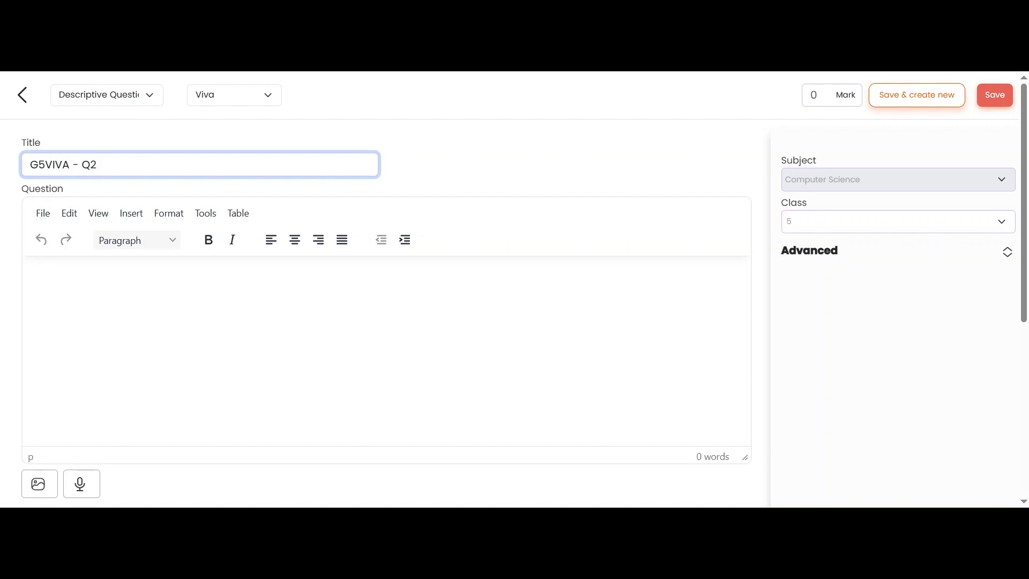
Step: Enter the question 'Write the basic structure of HTML', set its mark to 4 and save it
left_click(65, 291)
type("Write the basic structure of HTML")
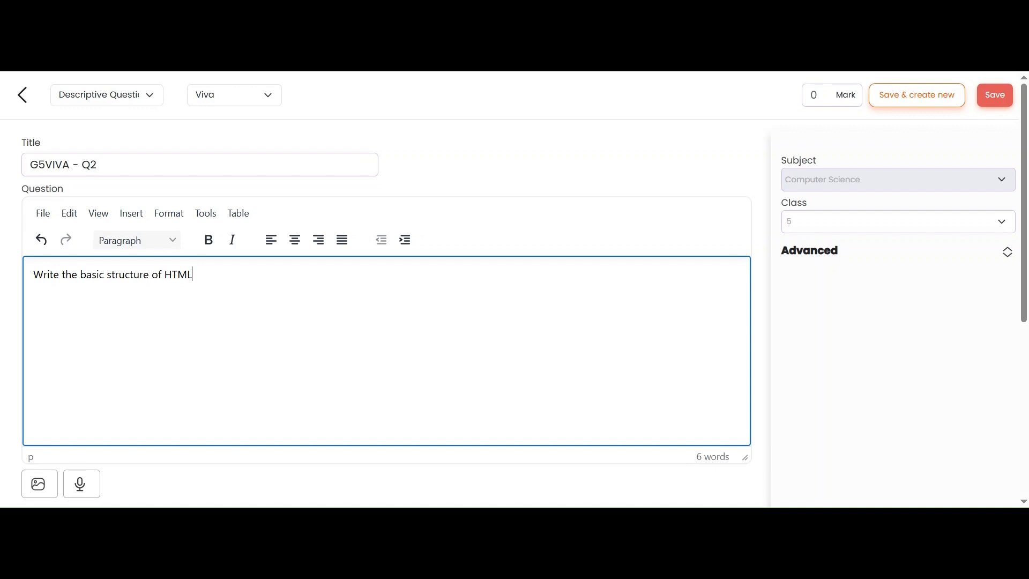
left_click(813, 95)
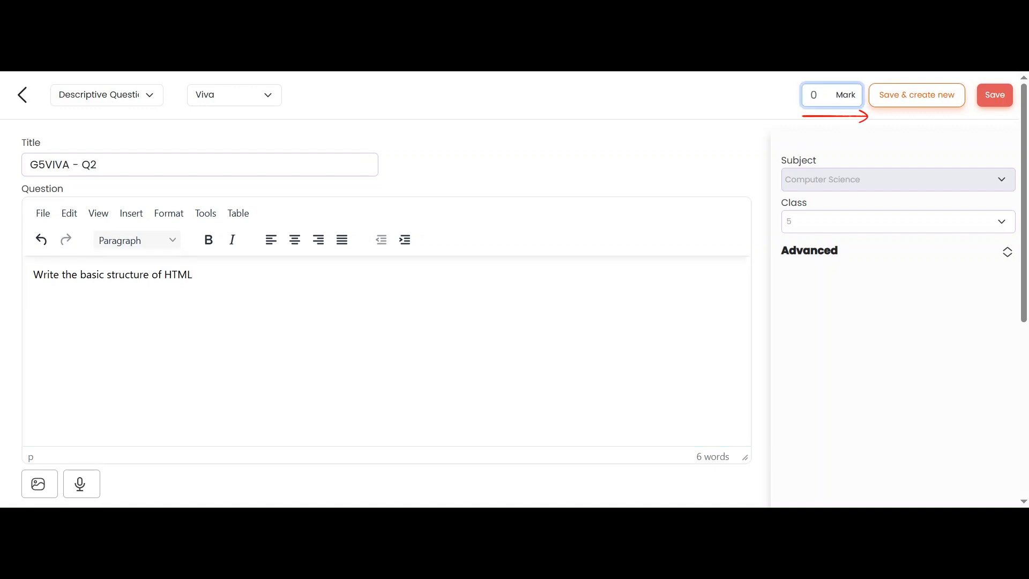
type("4")
left_click(995, 99)
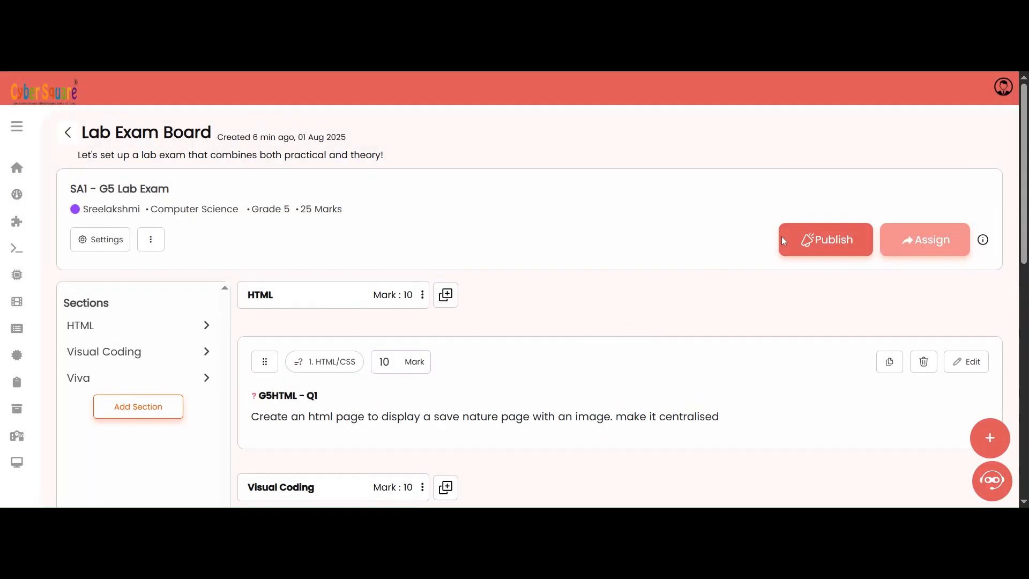
Step: Publish the exam with a duration of 1 hour 30 minutes
left_click(814, 250)
left_click(527, 325)
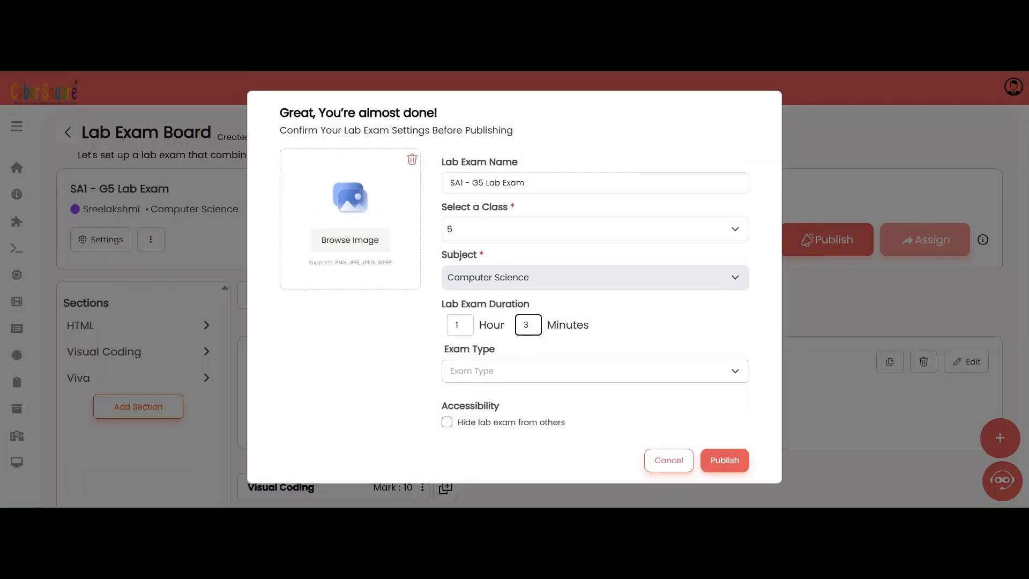
left_click(620, 326)
left_click(573, 380)
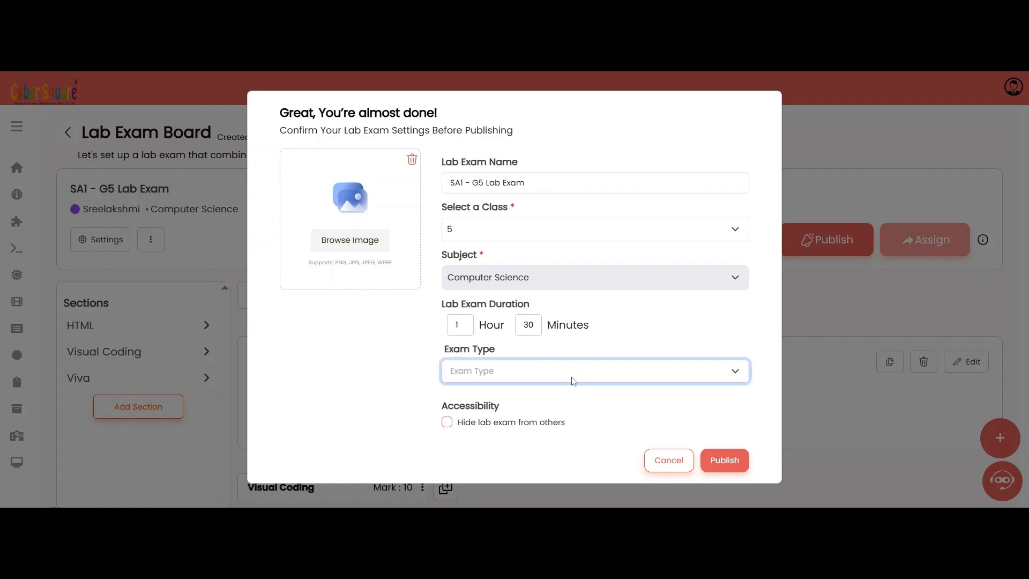
left_click(509, 319)
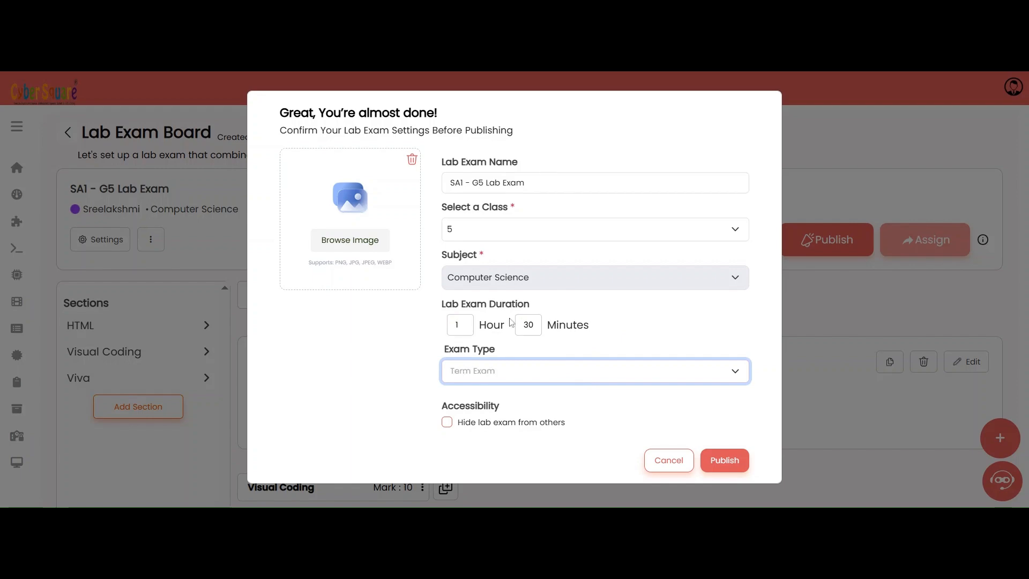
left_click(727, 461)
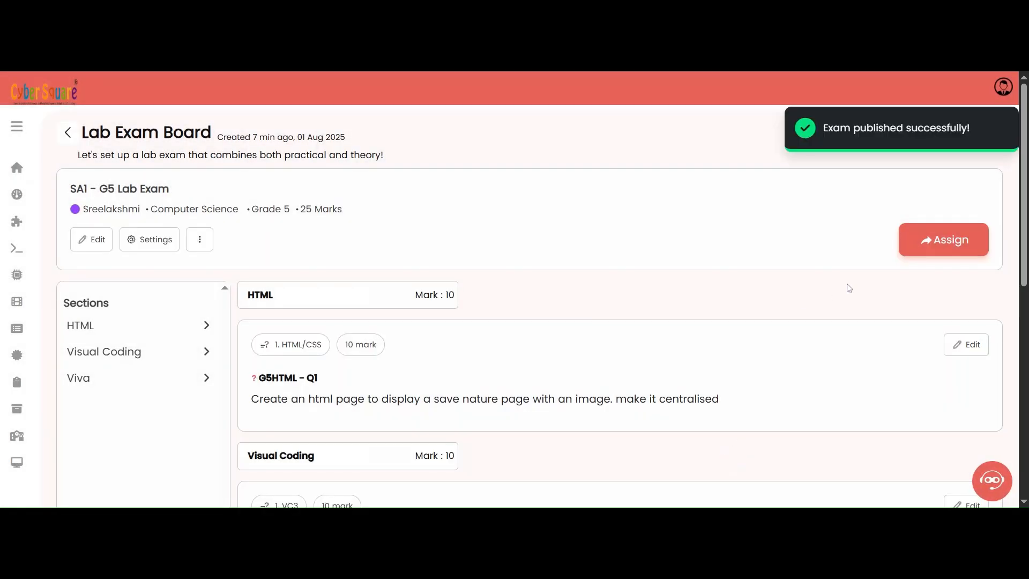
Step: Start assigning the exam to class 5 with all divisions selected
left_click(931, 242)
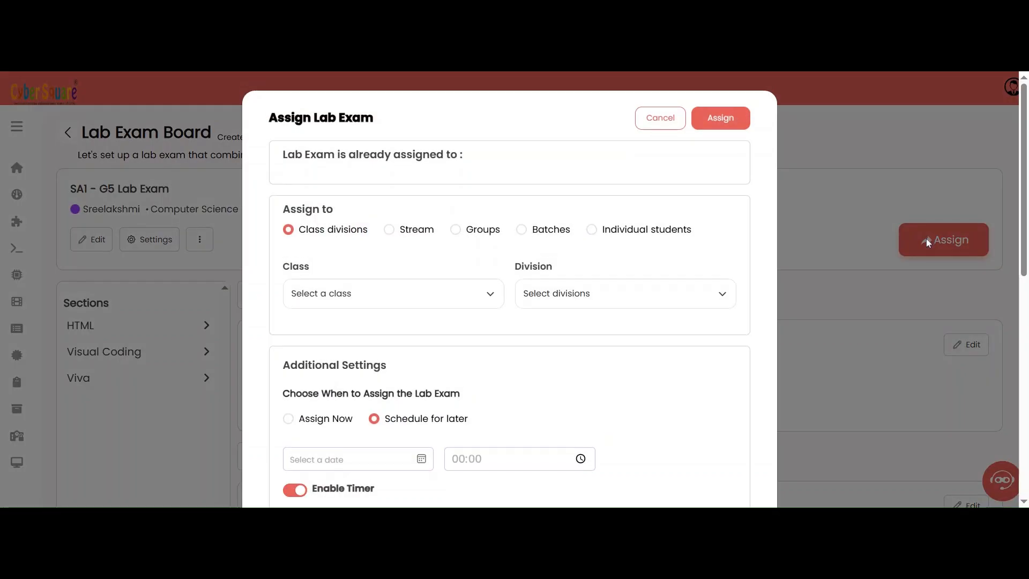
left_click(409, 305)
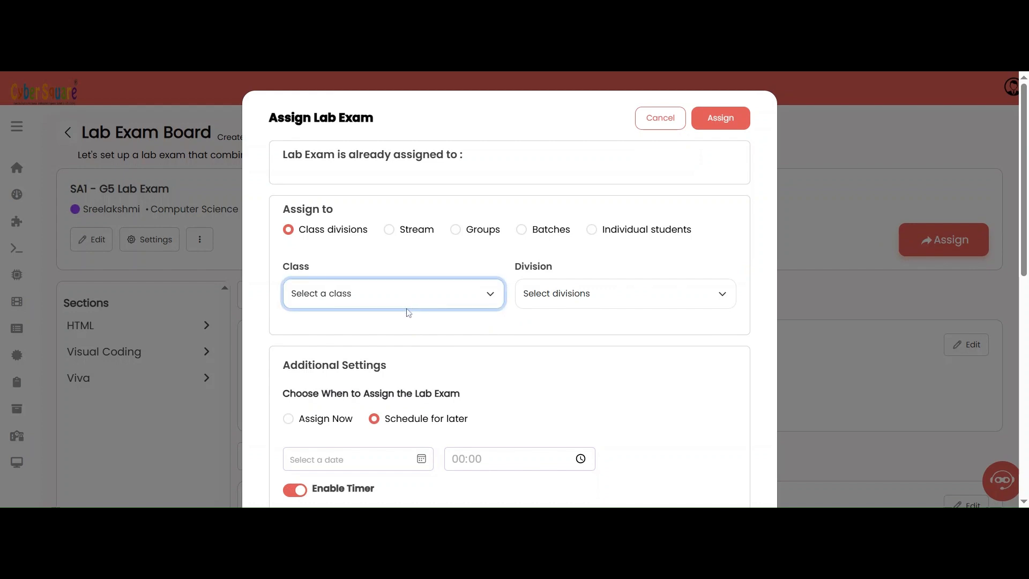
left_click(482, 334)
left_click(572, 302)
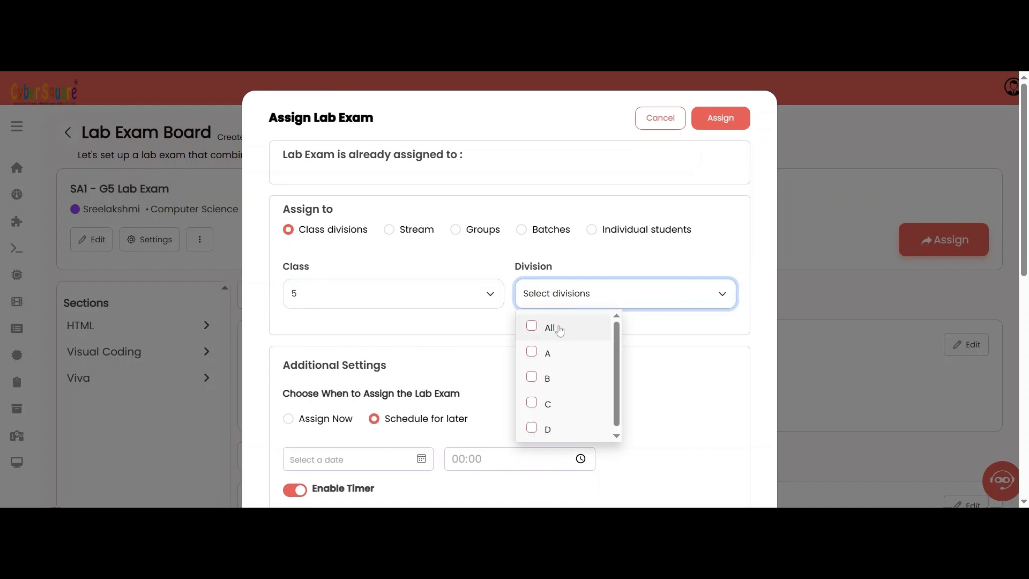
left_click(560, 329)
left_click(676, 337)
Step: Schedule the exam for 13:00 and enable showing the report on finishing and the leaderboard
scroll(536, 337, "down", 3)
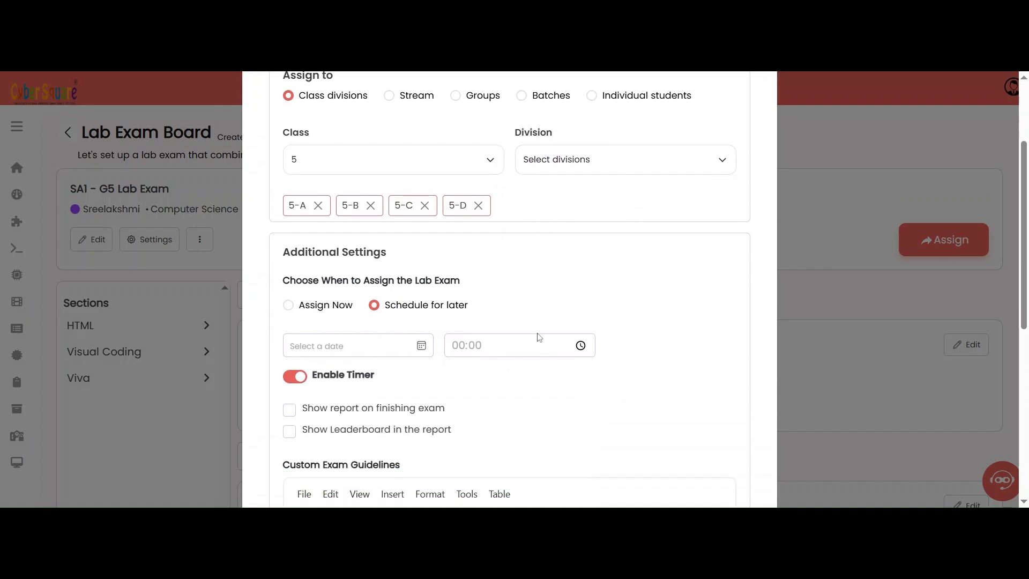
scroll(539, 336, "down", 2)
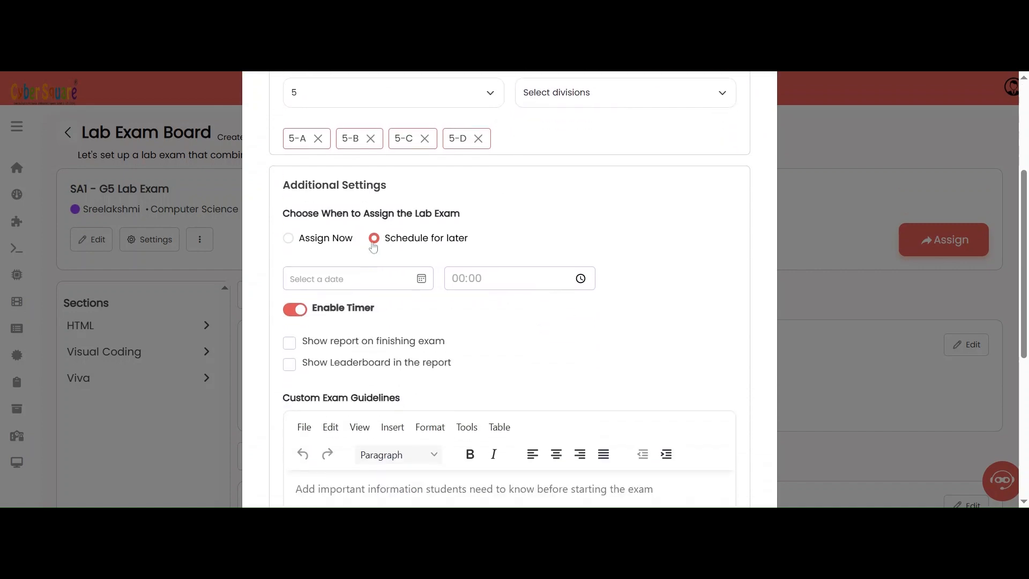
left_click(378, 279)
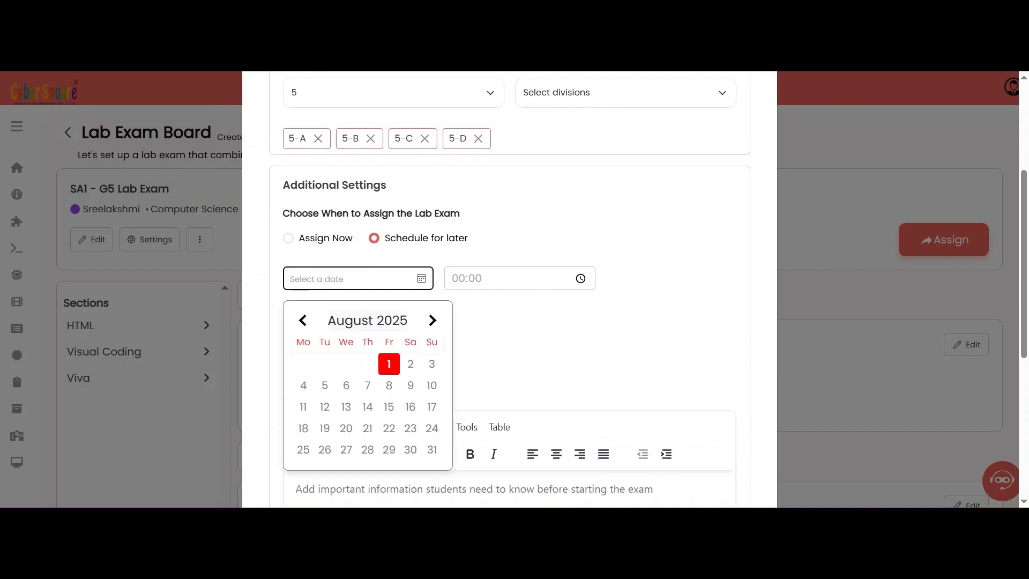
left_click(472, 283)
left_click(582, 279)
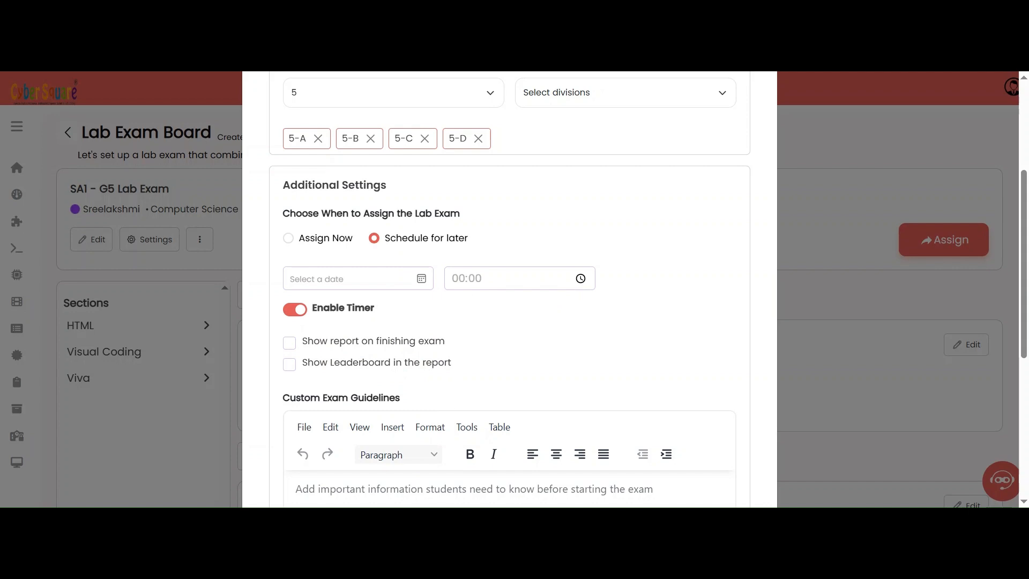
left_click(462, 343)
left_click(289, 343)
left_click(290, 365)
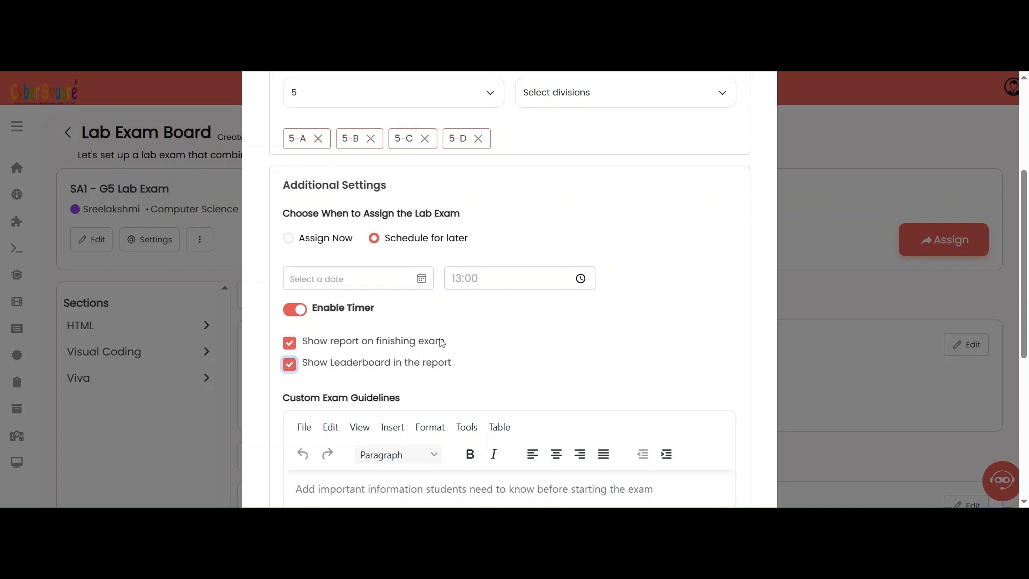
Step: Confirm the exam assignment
scroll(443, 343, "down", 1)
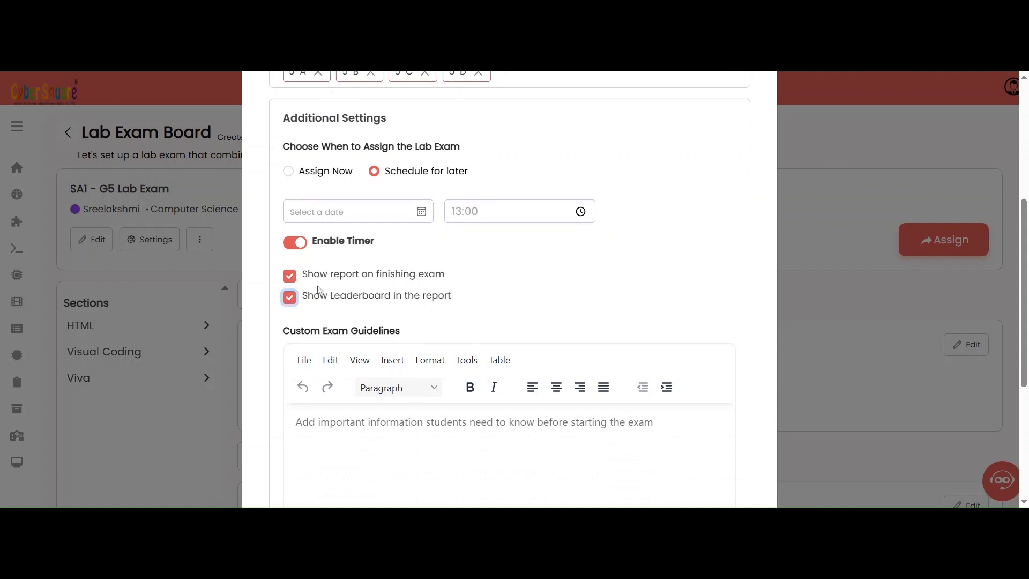
scroll(362, 324, "down", 4)
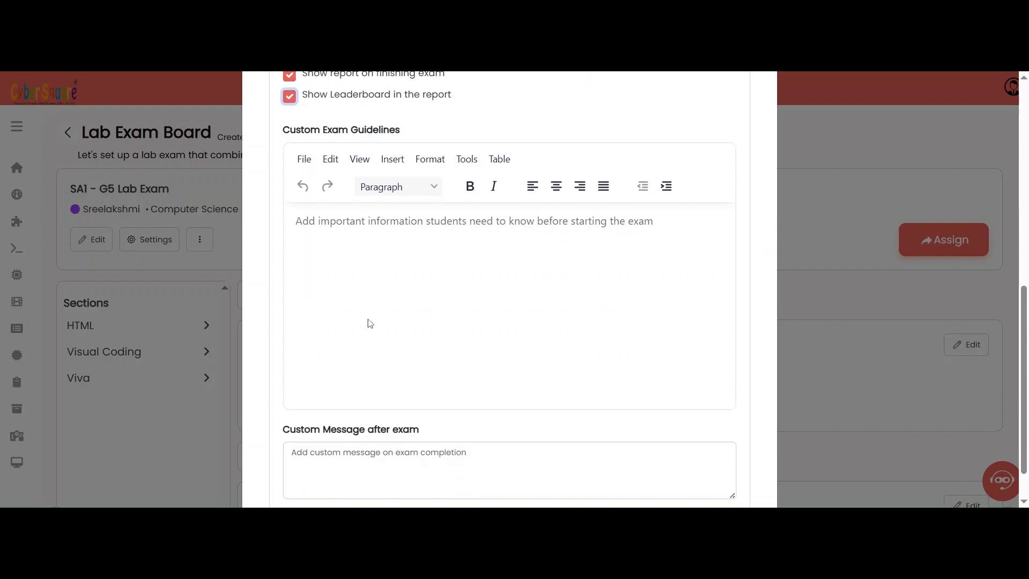
scroll(368, 324, "down", 1)
scroll(429, 327, "up", 5)
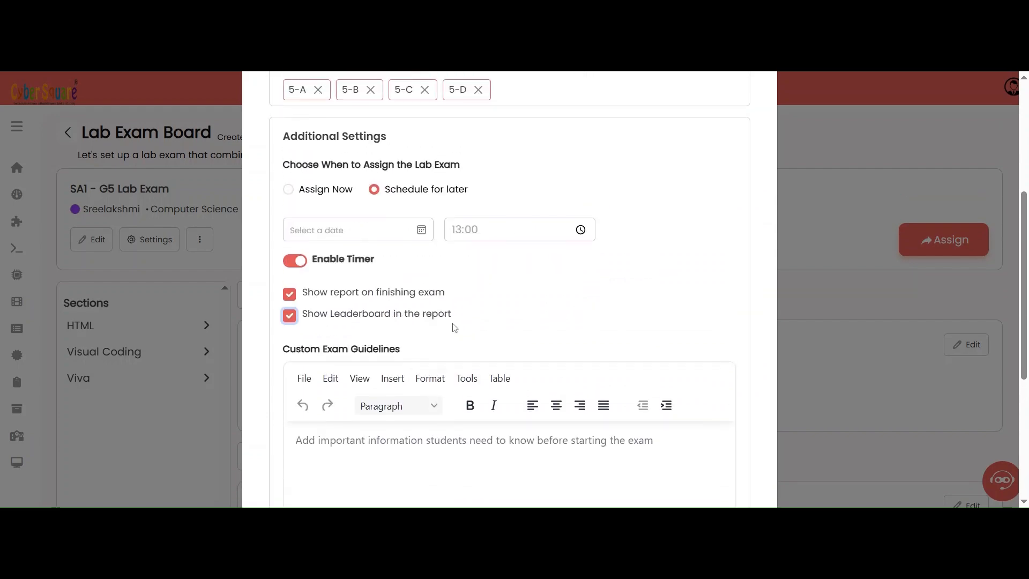
scroll(474, 328, "up", 4)
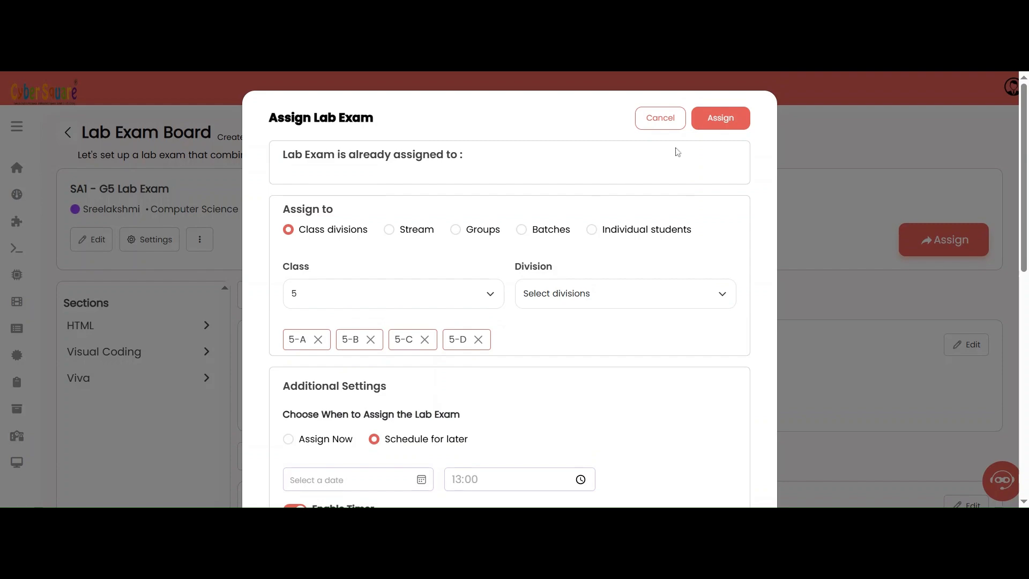
left_click(719, 124)
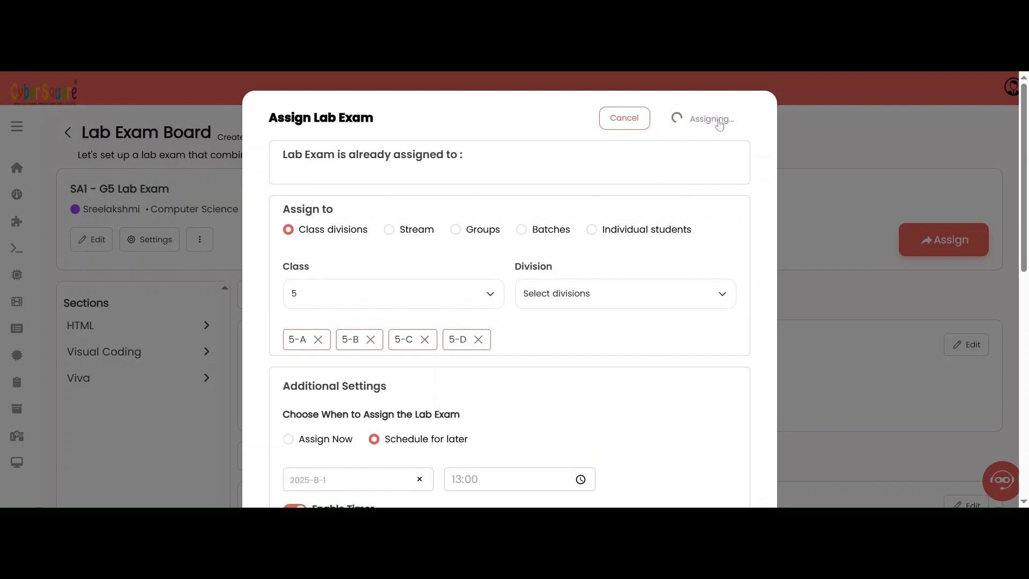